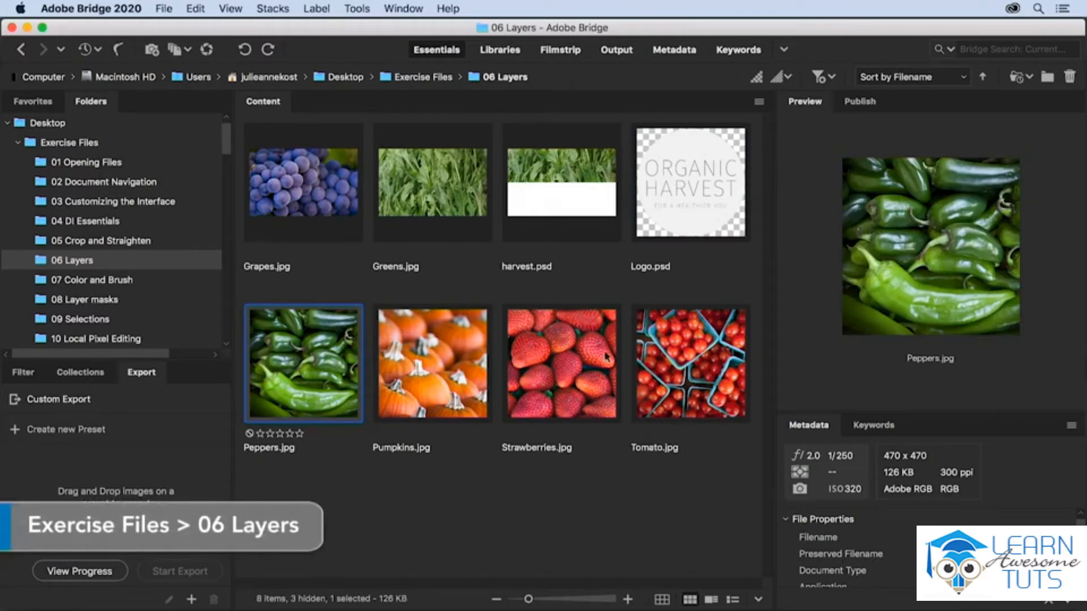
Load Peppers.jpg, Pumpkins.jpg, Strawberries.jpg and Tomato.jpg together as layers of one Photoshop document.
shift+click(671, 364)
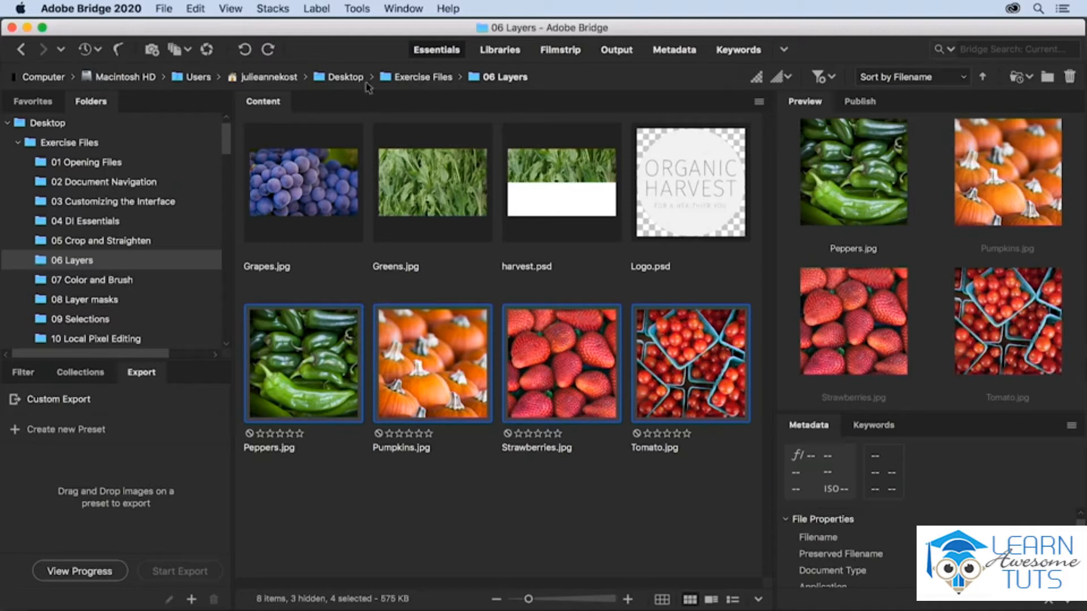
click(357, 8)
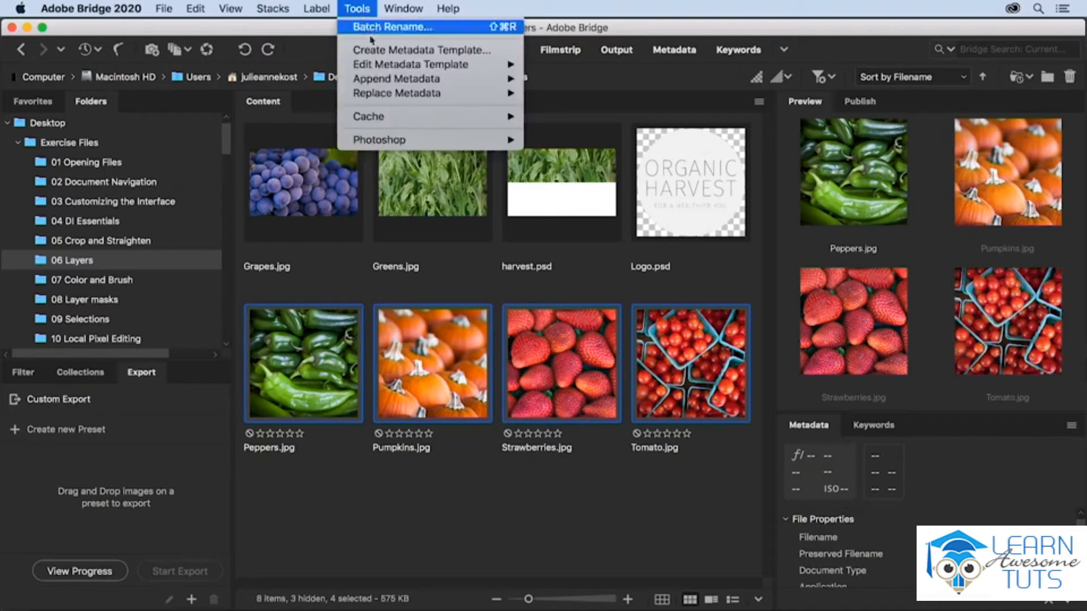
mouse_move(401, 140)
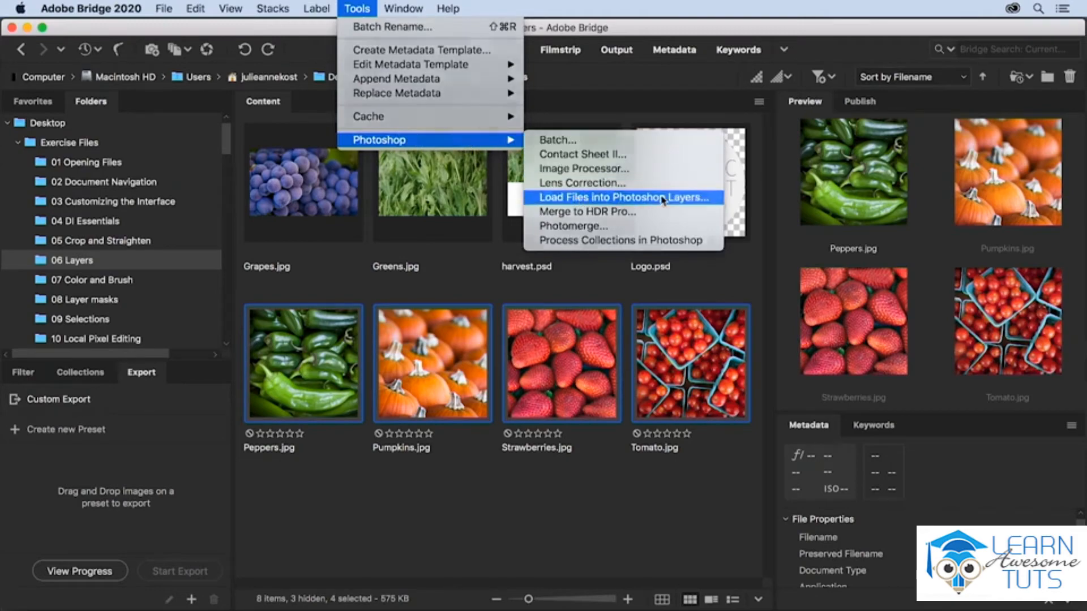
click(661, 198)
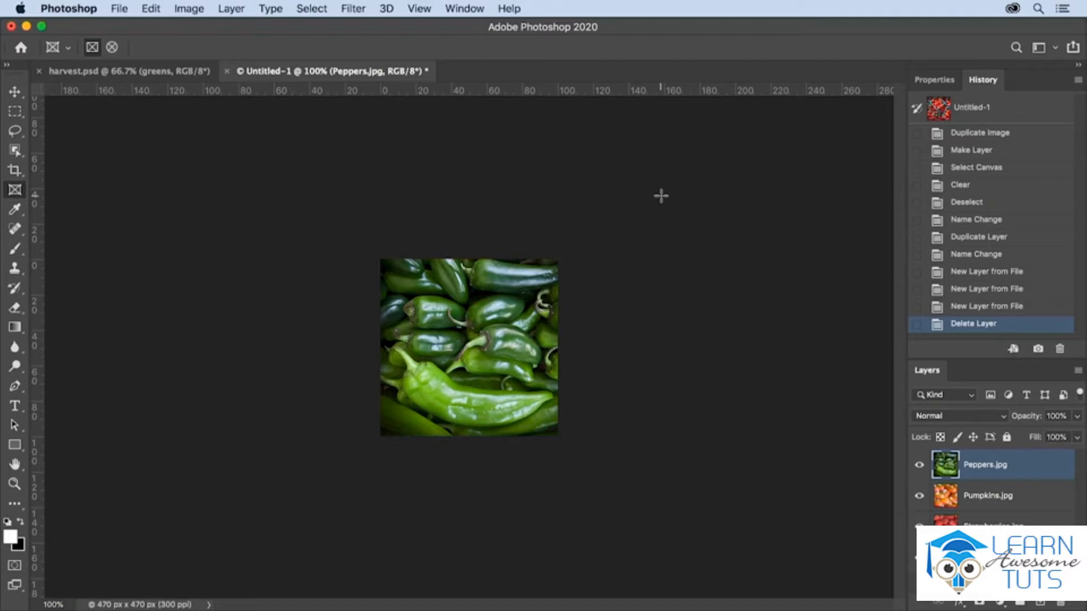
Tile the two open documents side by side and make the grapes layer active in harvest.psd.
click(464, 8)
mouse_move(617, 29)
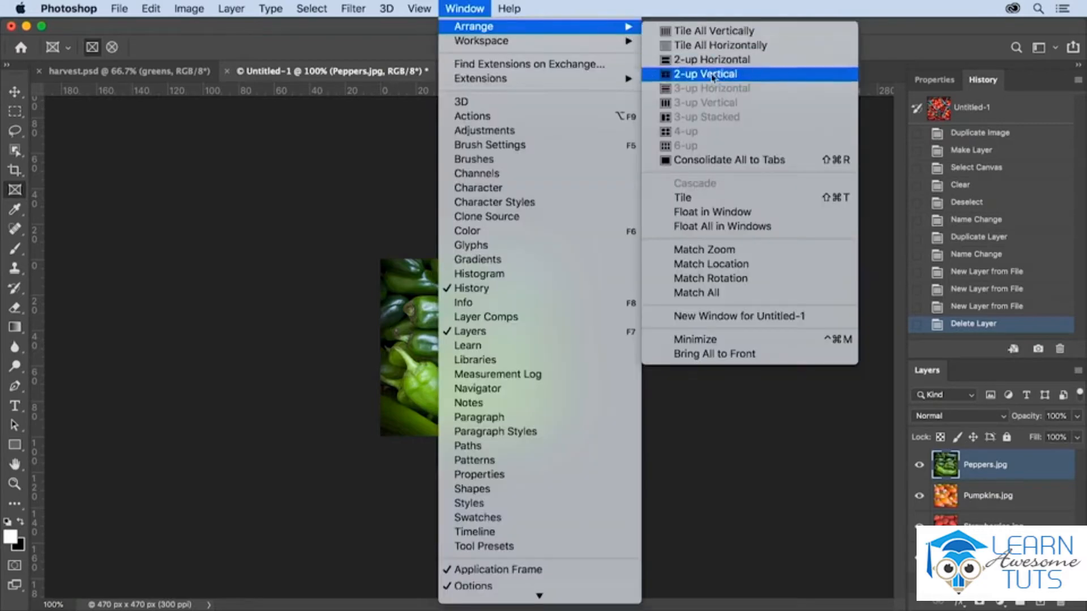
click(716, 197)
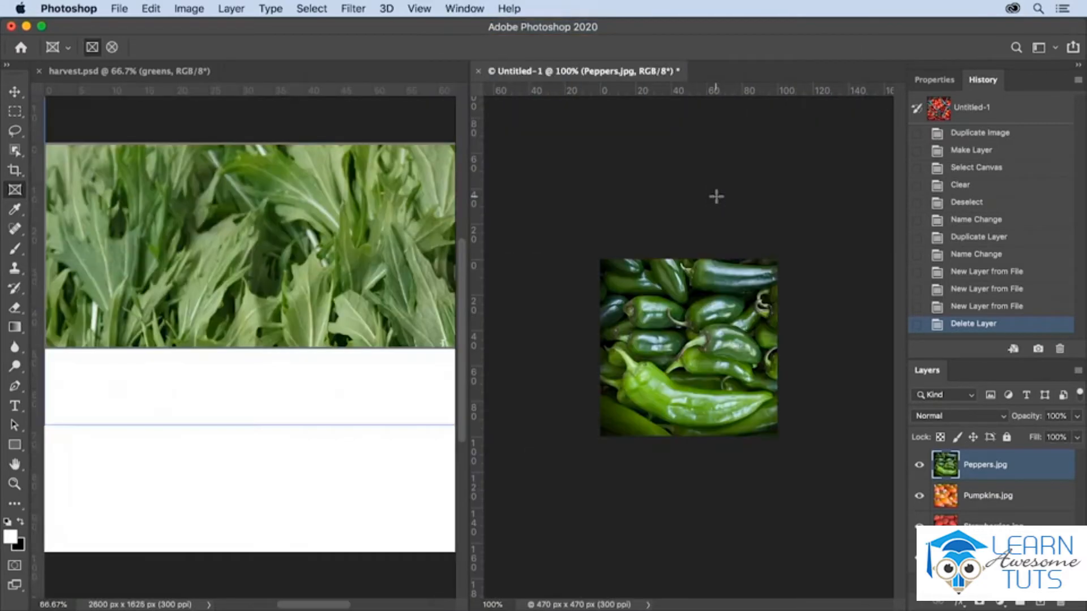
click(416, 242)
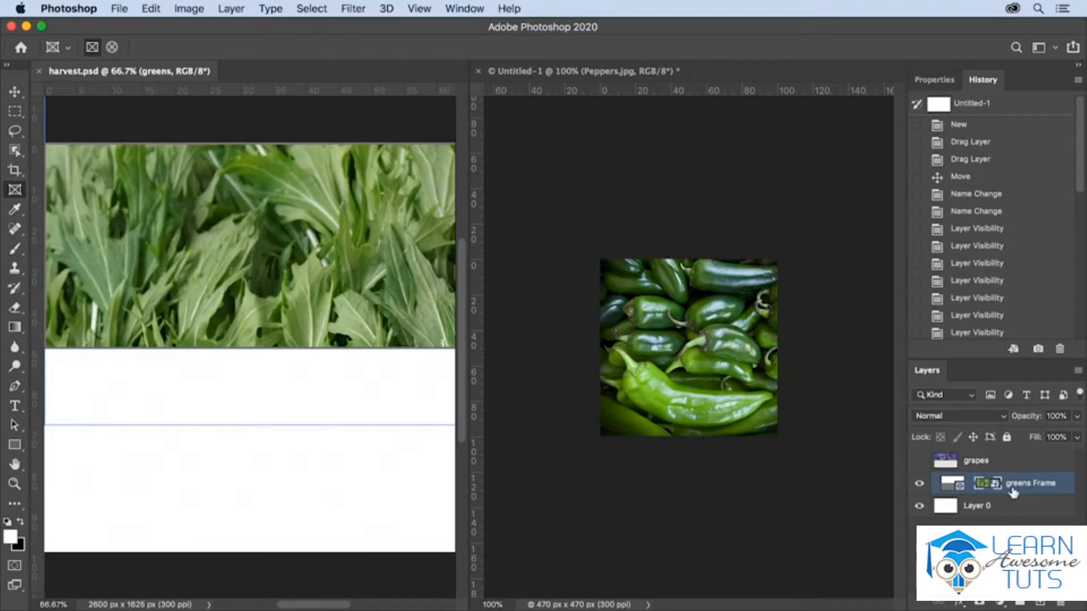
click(978, 461)
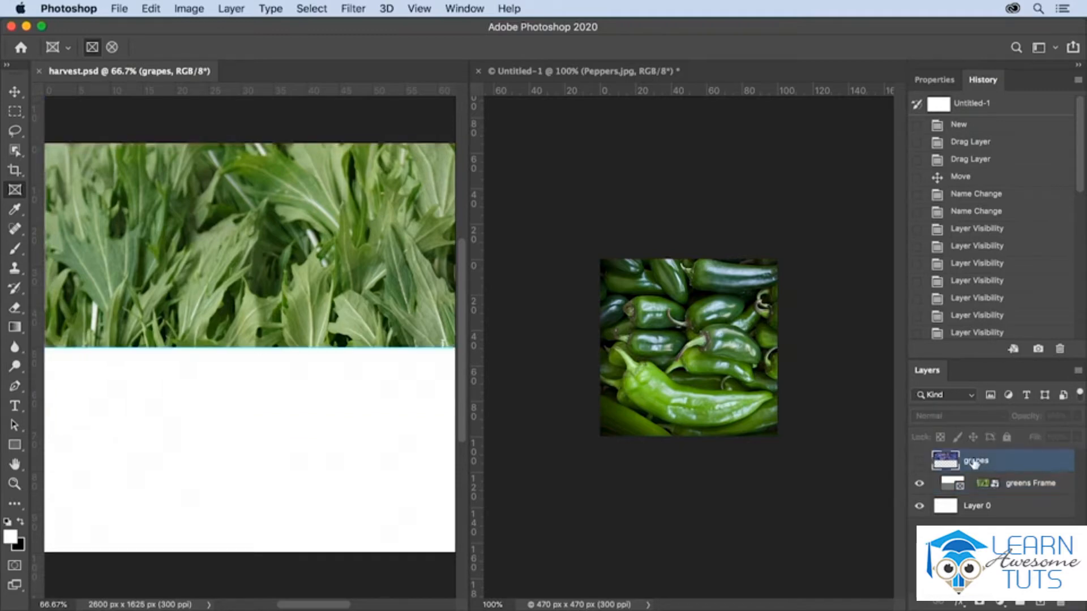
Copy all four produce layers from Untitled-1 into the centre of harvest.psd and close Untitled-1.
click(837, 430)
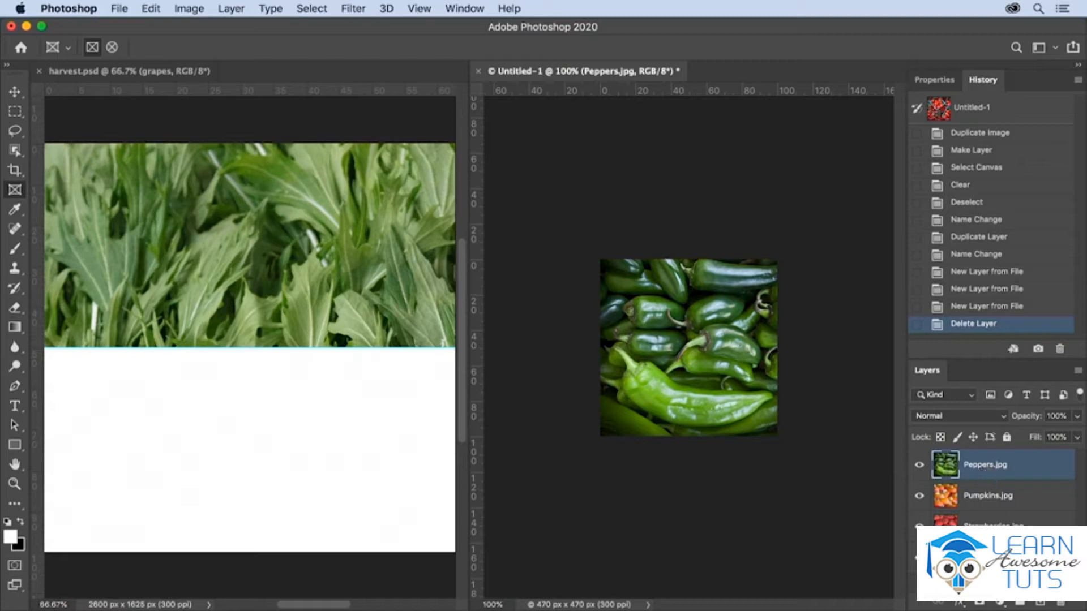
shift+click(987, 557)
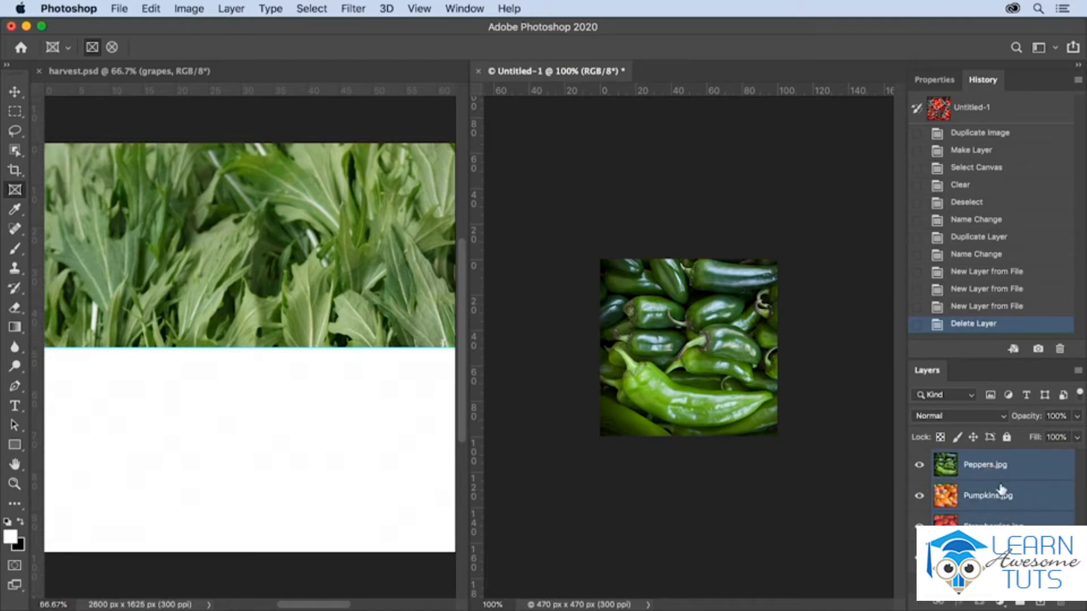
drag(1001, 491, 333, 339)
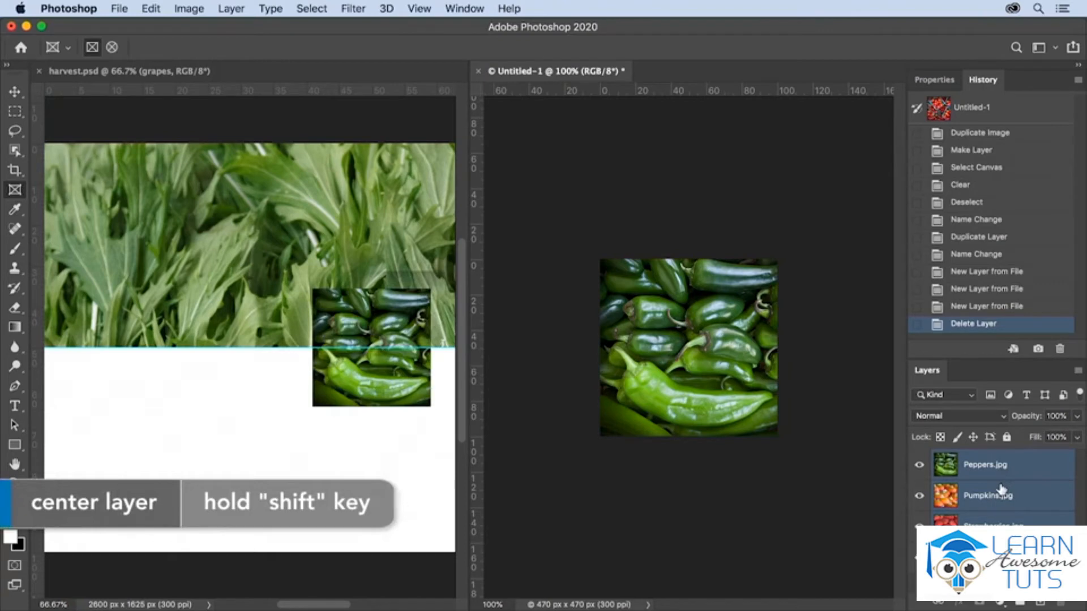
click(479, 70)
click(492, 230)
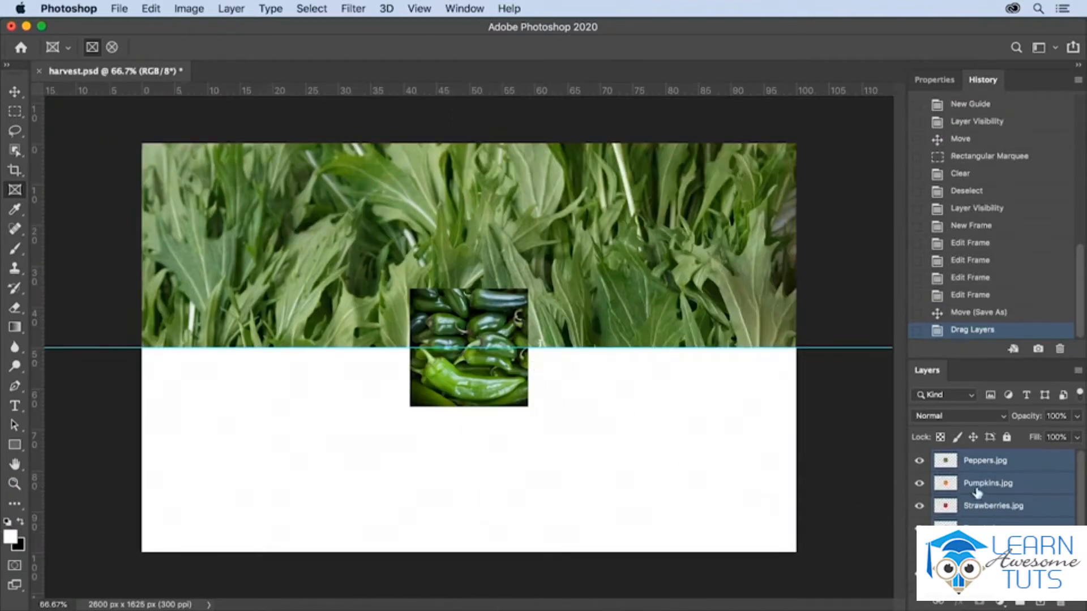
Reorder the produce layers so that Tomato.jpg is uppermost, followed by Peppers.jpg, Pumpkins.jpg and Strawberries.jpg.
click(989, 510)
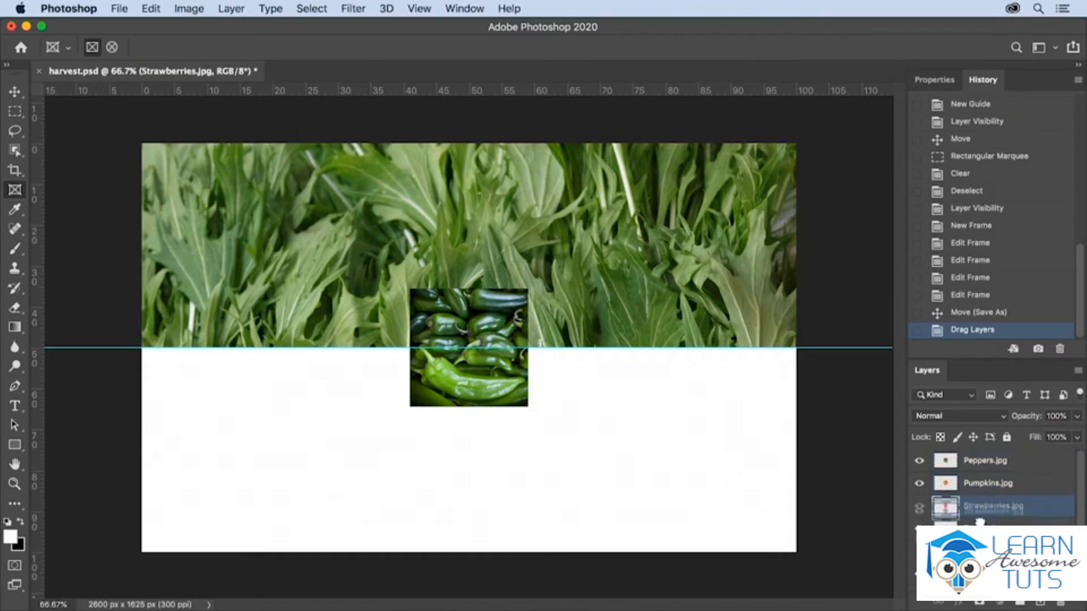
key(super+bracketleft)
drag(977, 486, 972, 516)
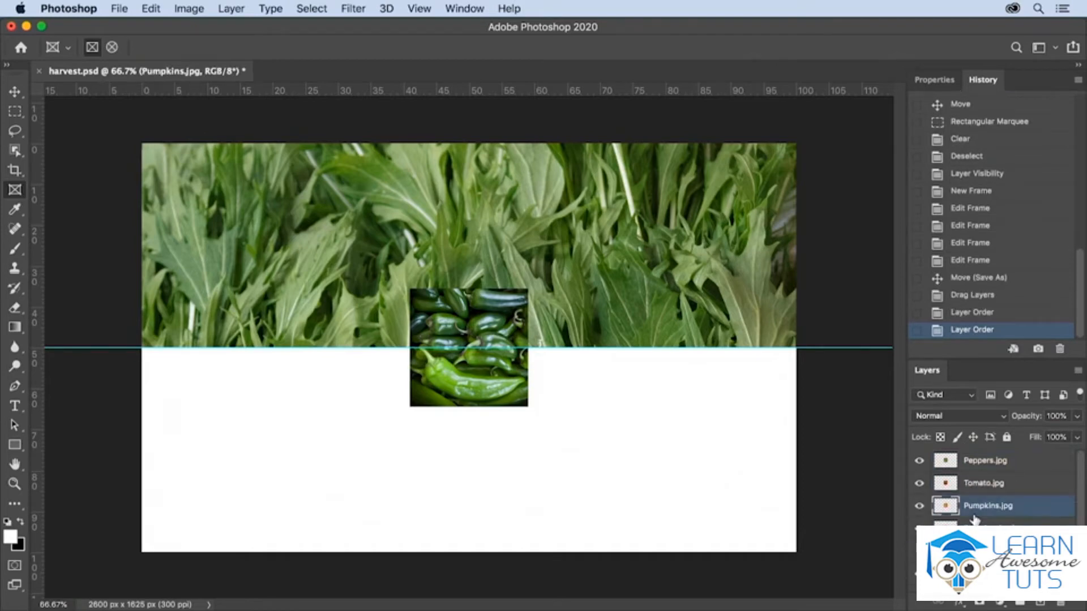
drag(976, 461, 973, 486)
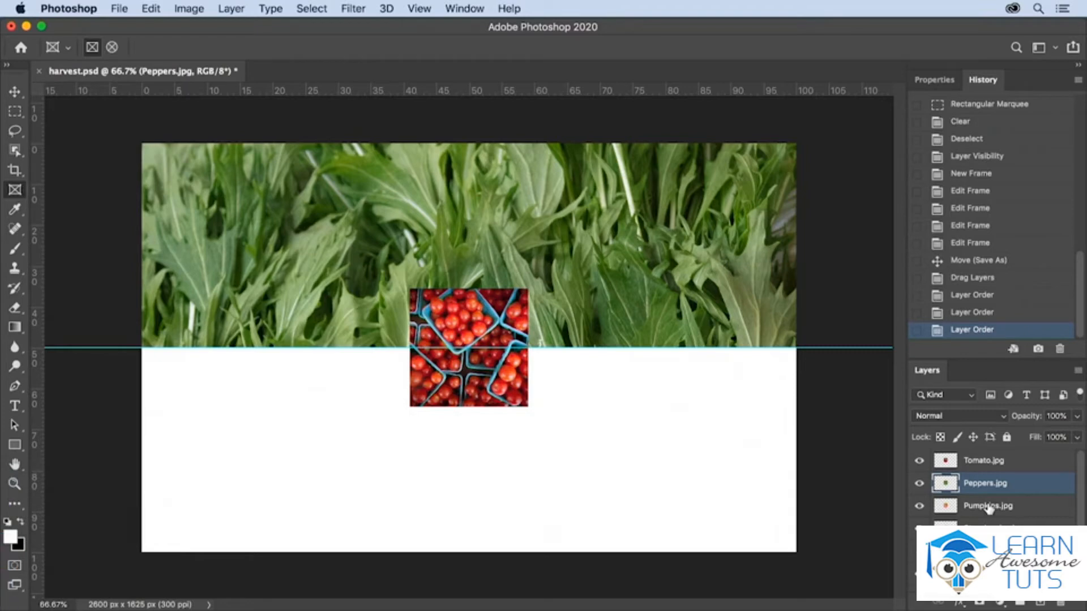
Switch to the Move tool and auto-select the greens and then the tomato image directly on the canvas.
key(alt+bracketright)
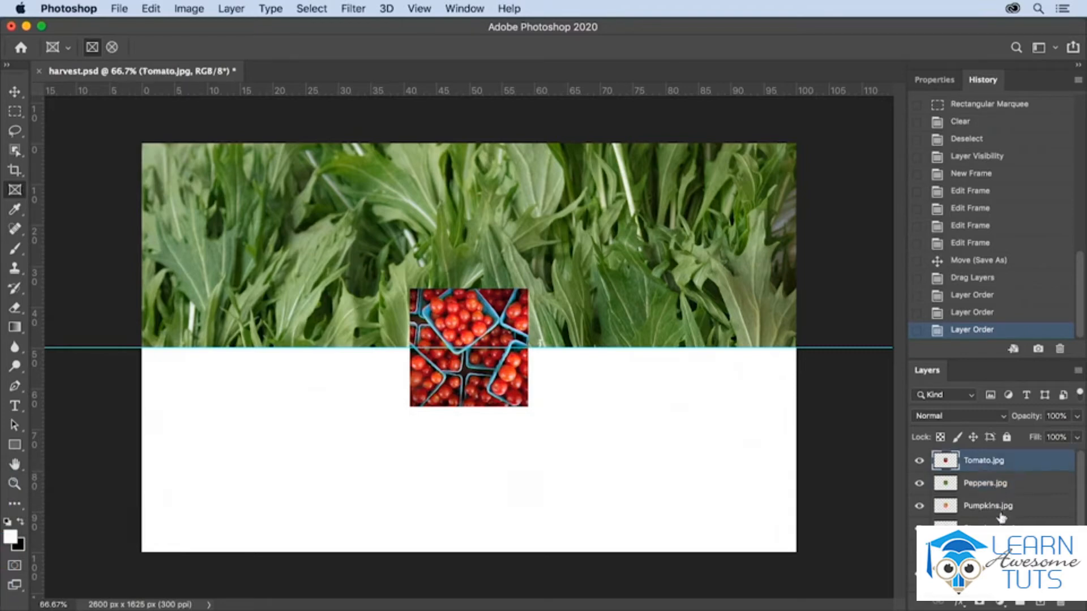
shift+click(991, 527)
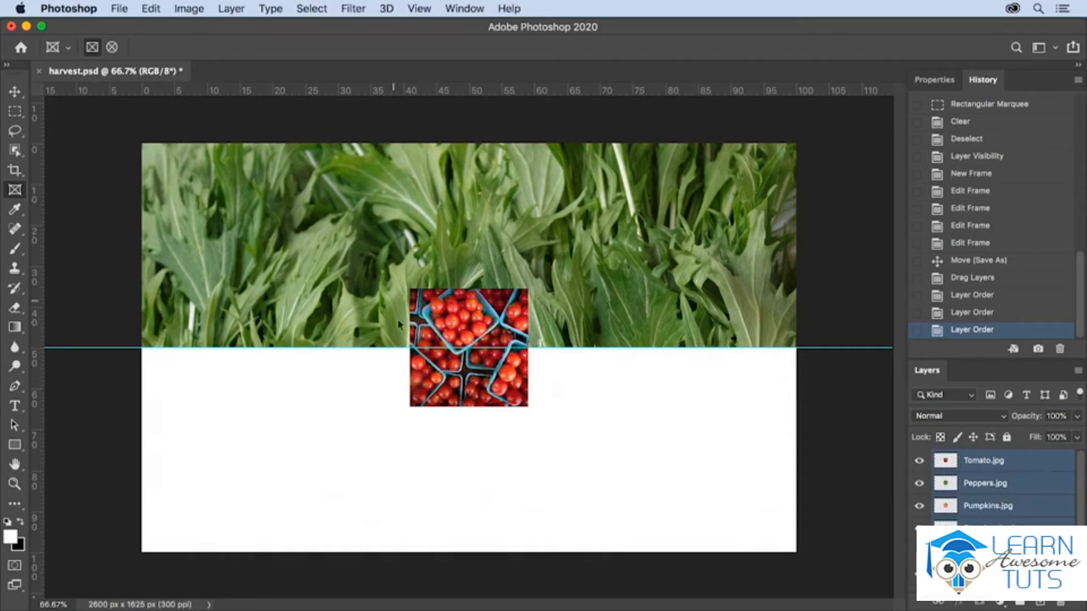
click(16, 92)
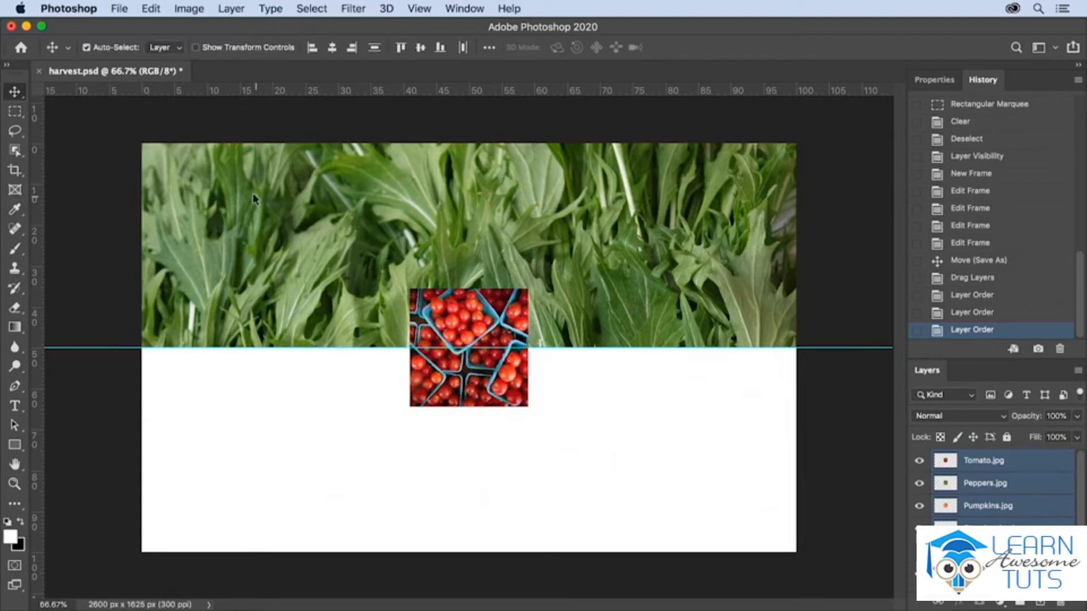
click(259, 227)
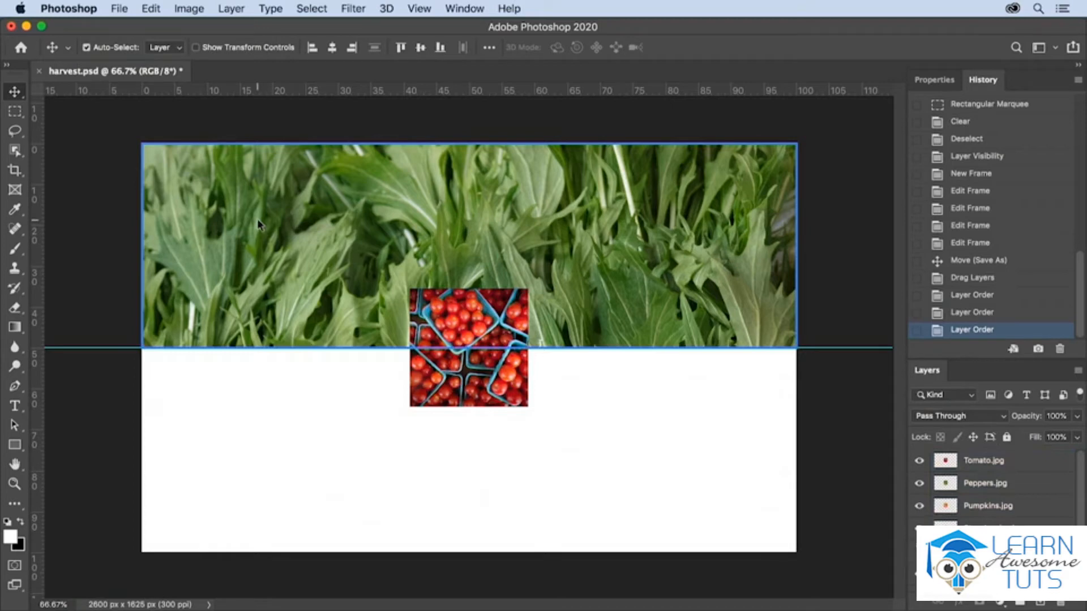
click(464, 321)
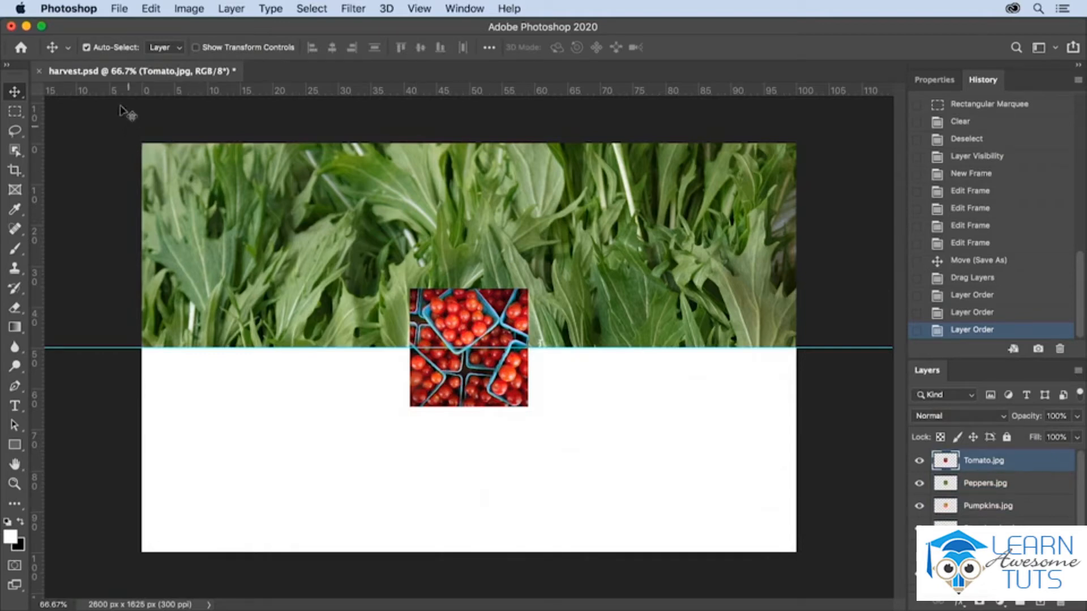
Turn off Auto-Select and choose the Tomato.jpg layer and then the Peppers.jpg layer from the image stack on the canvas.
click(86, 48)
click(473, 336)
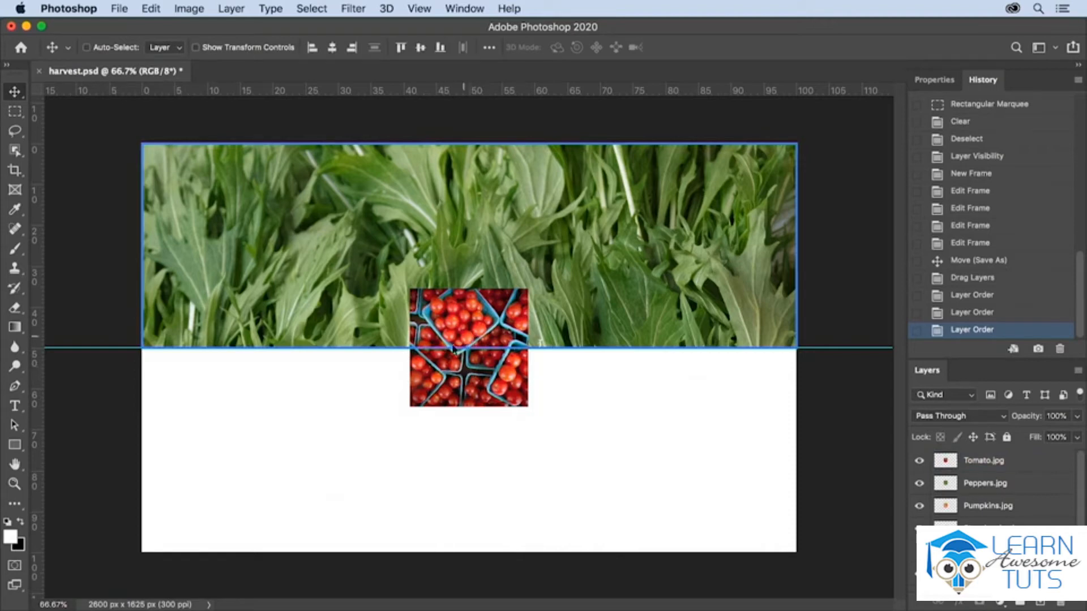
key(super)
super+click(457, 388)
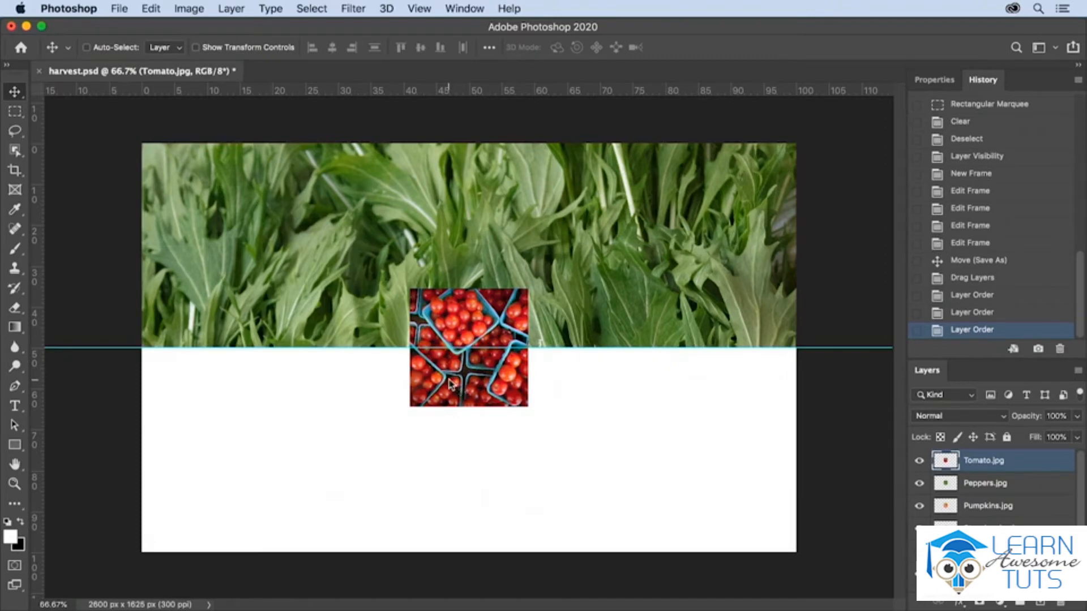
right_click(450, 384)
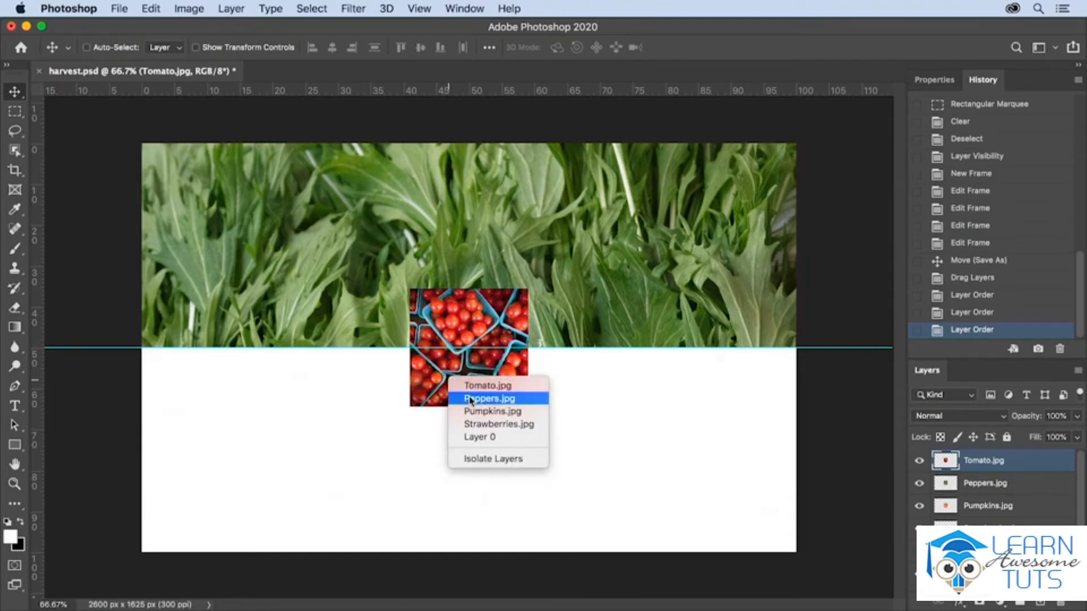
click(472, 399)
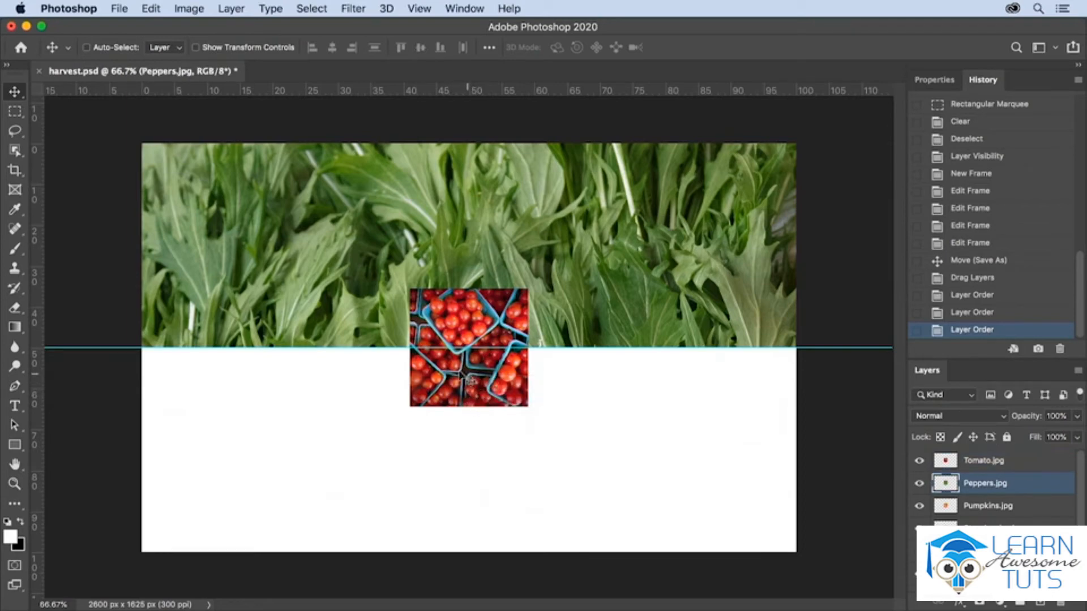
Set up a new guide layout with margins enabled and the left and right margins at 300 px.
click(422, 9)
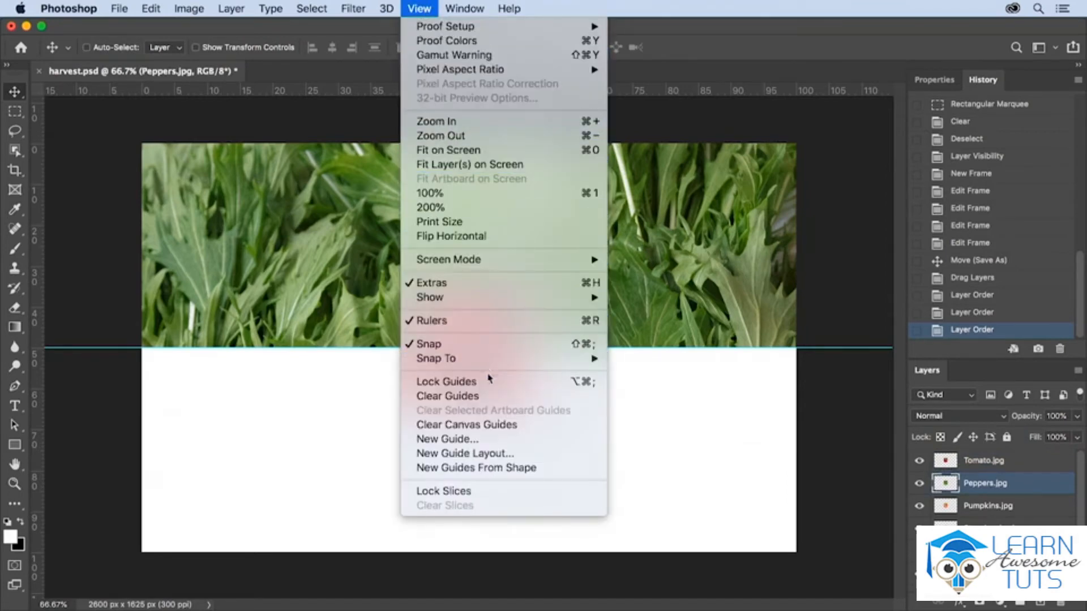
click(504, 459)
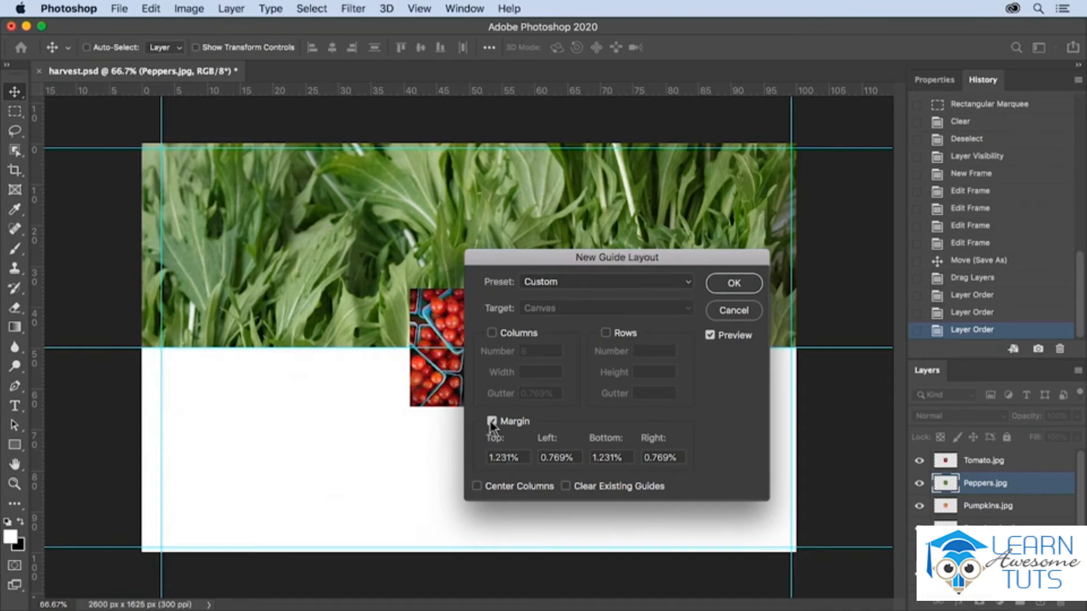
double_click(554, 456)
text(300)
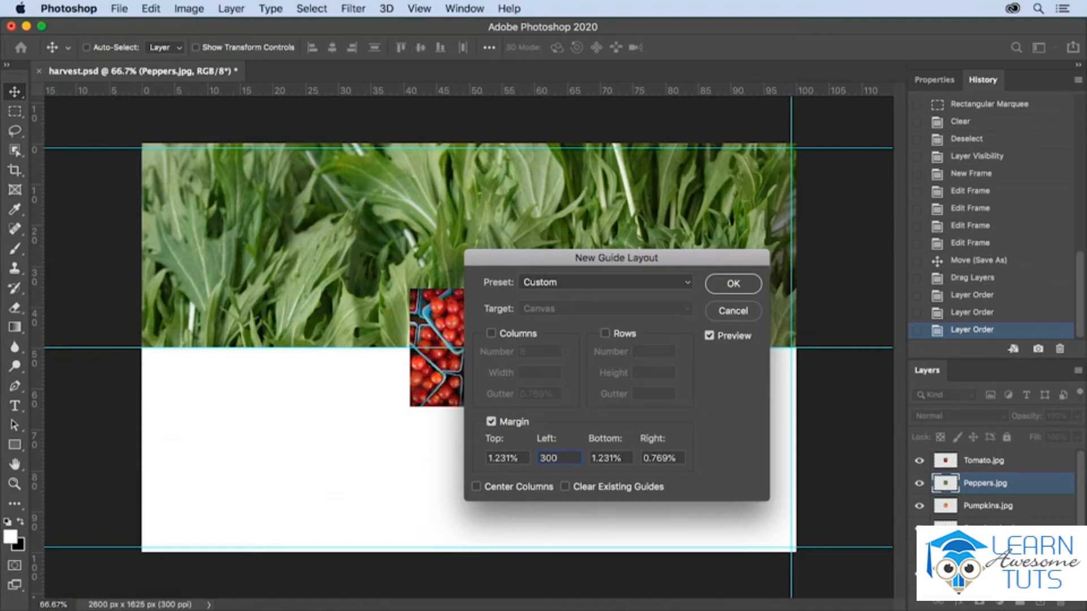
text(px)
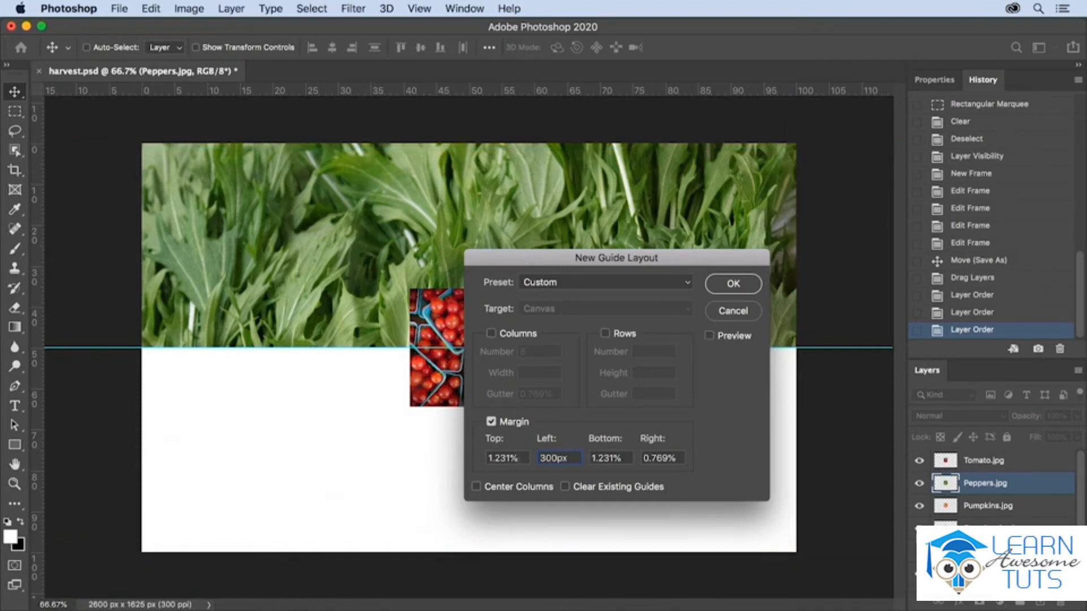
drag(568, 458, 528, 459)
key(super+c)
click(675, 458)
key(super+a)
key(super+v)
Leave the bottom and top margins empty, enable clearing of existing guides, and create the guide layout.
key(shift+Tab)
key(BackSpace)
drag(526, 458, 473, 461)
key(BackSpace)
click(711, 338)
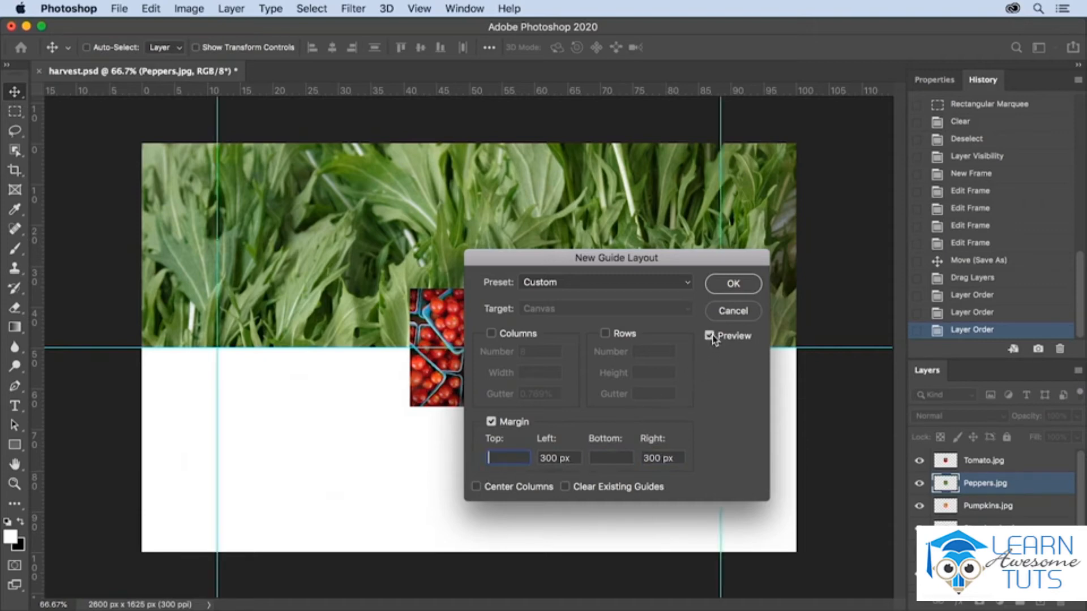
click(566, 487)
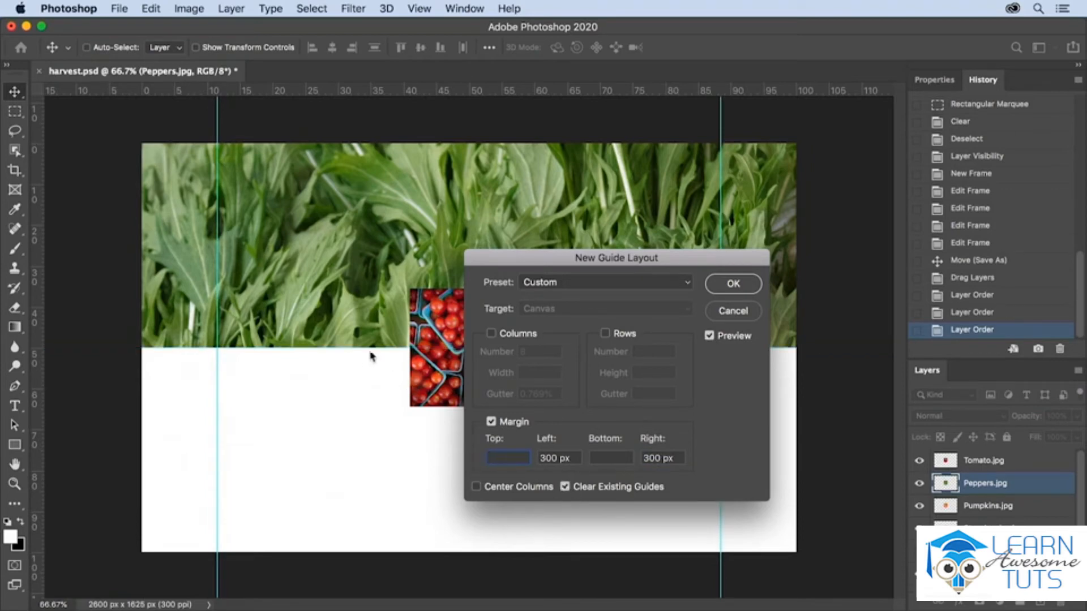
click(733, 284)
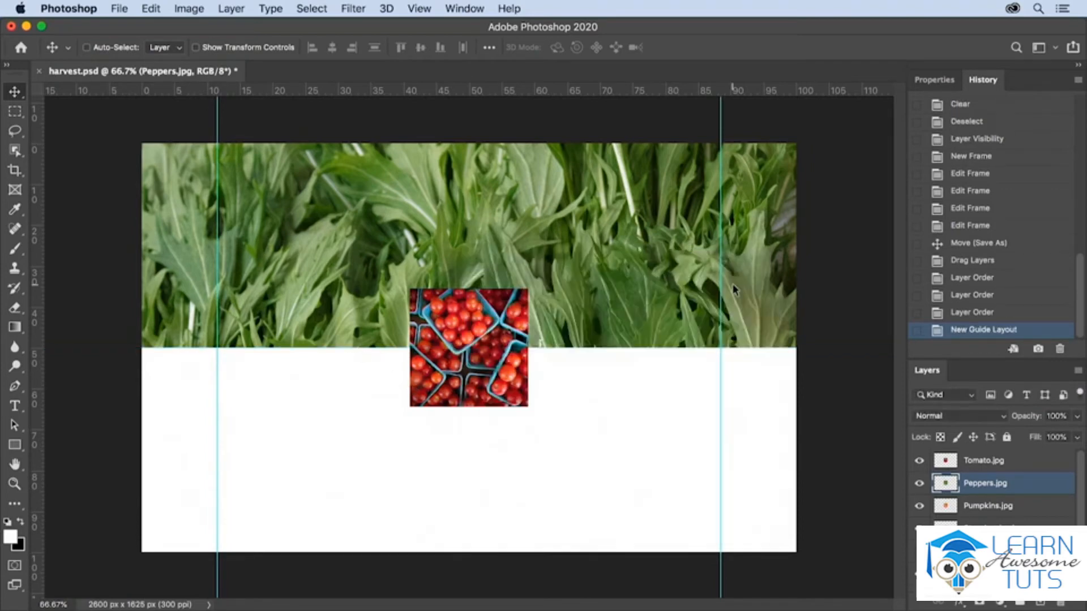
Turn on Auto-Select and spread the four stacked produce images over the white area, with the strawberries against the left guide.
click(86, 48)
drag(465, 351, 589, 422)
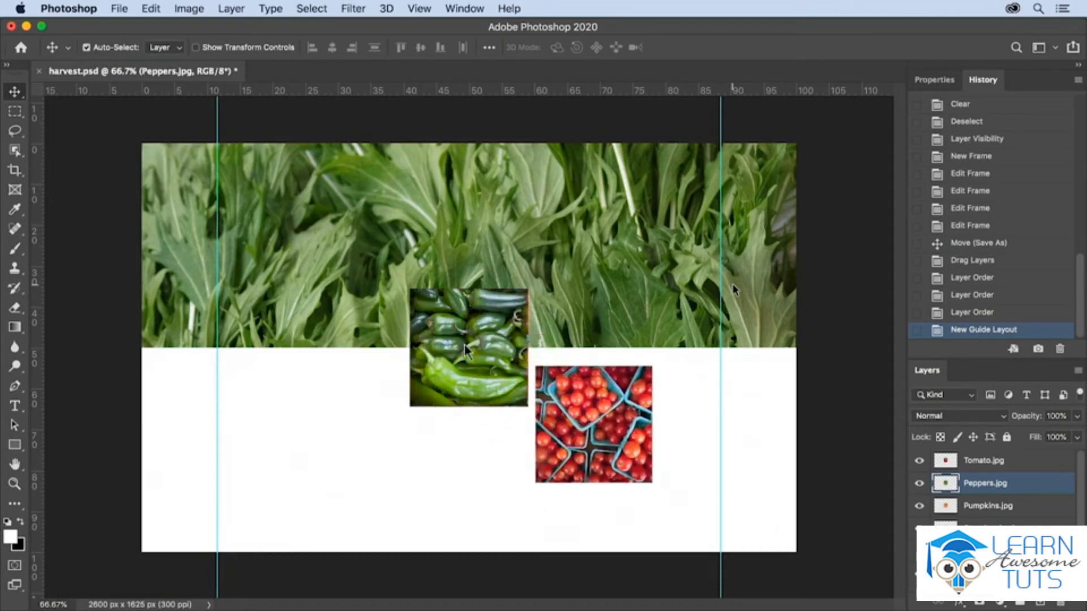
drag(464, 348, 476, 465)
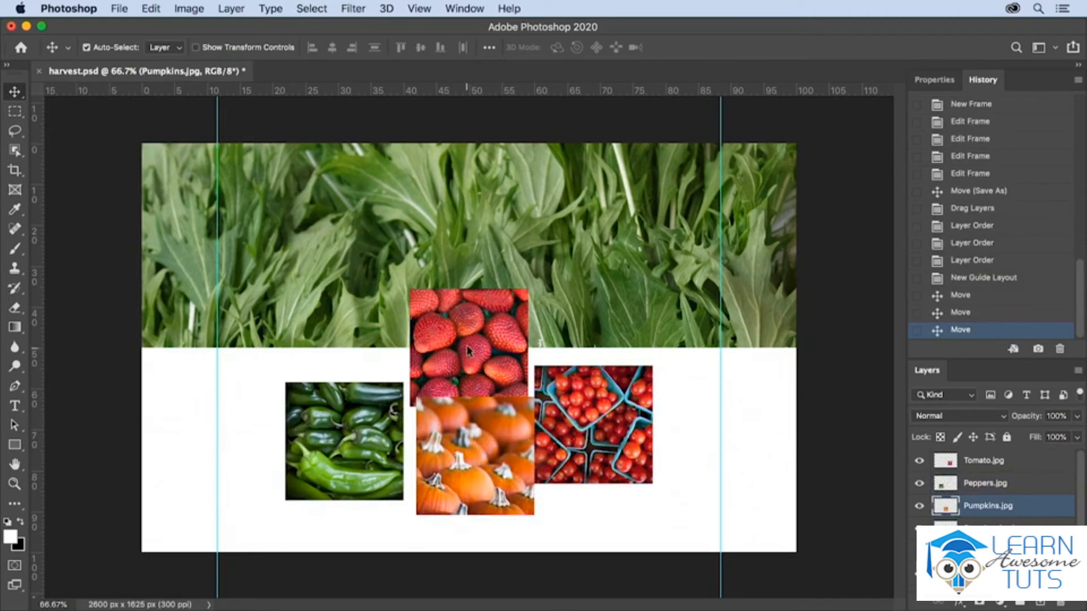
drag(463, 354, 272, 444)
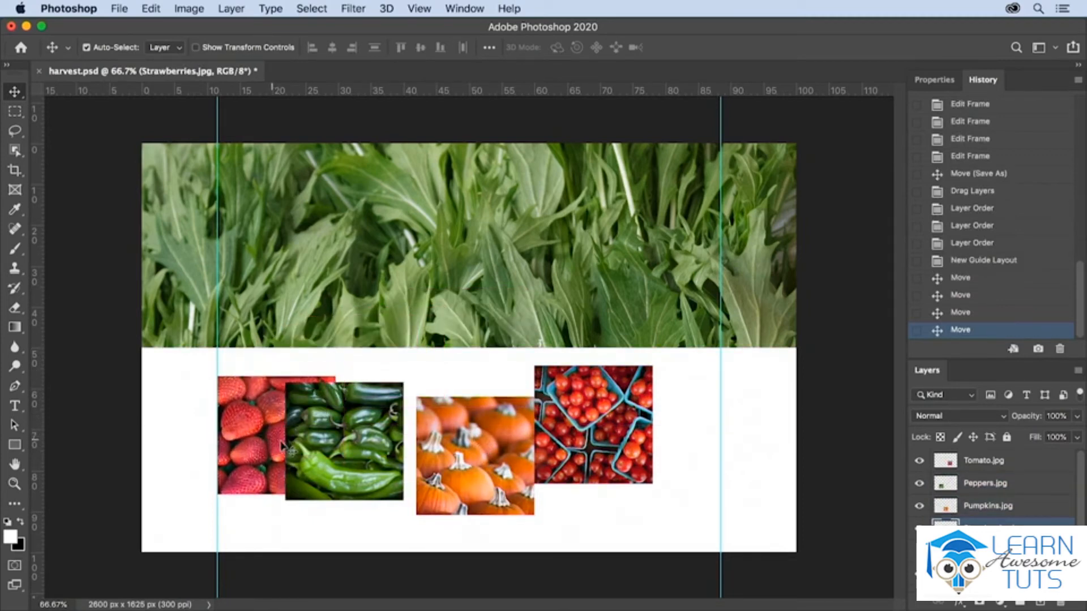
Line up the tomatoes, pumpkins and peppers level with the strawberries as a spaced row, with the tomatoes against the right guide.
drag(589, 447, 642, 453)
drag(486, 457, 531, 436)
drag(373, 437, 424, 428)
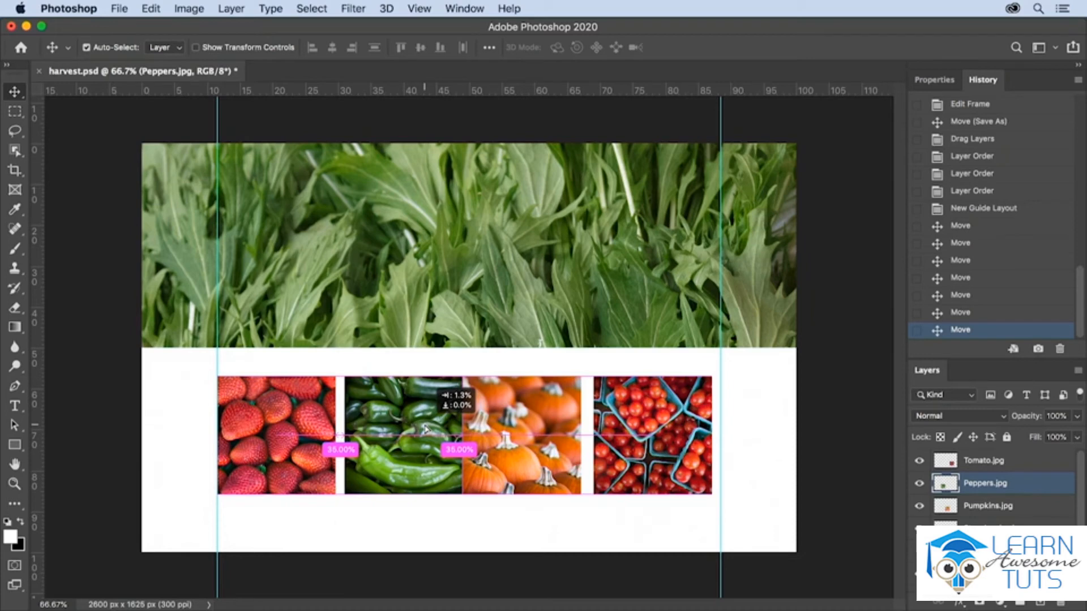
drag(426, 430, 428, 433)
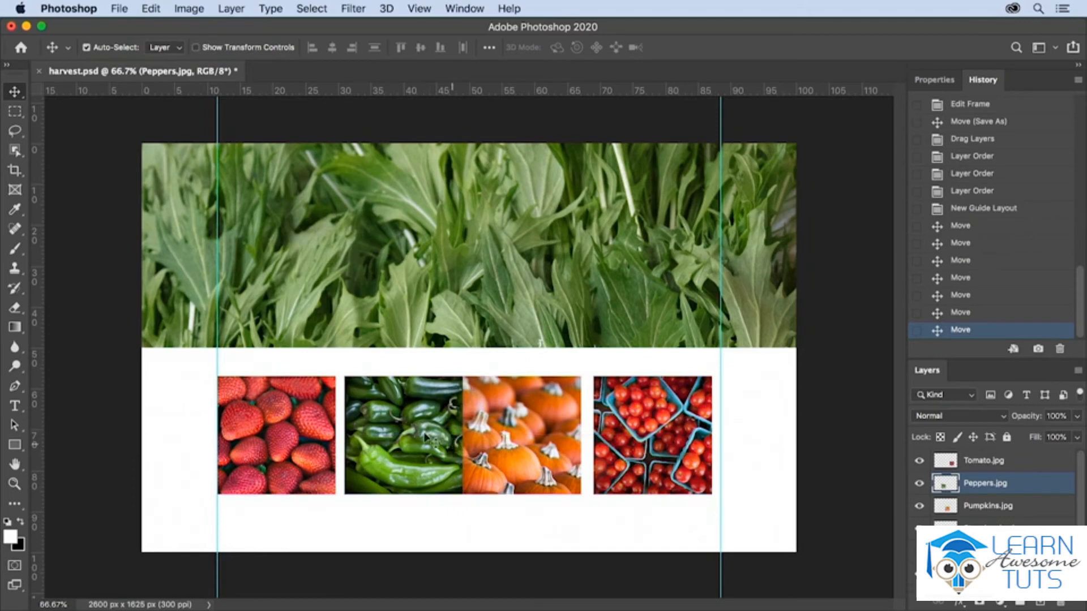
click(662, 445)
drag(662, 445, 672, 445)
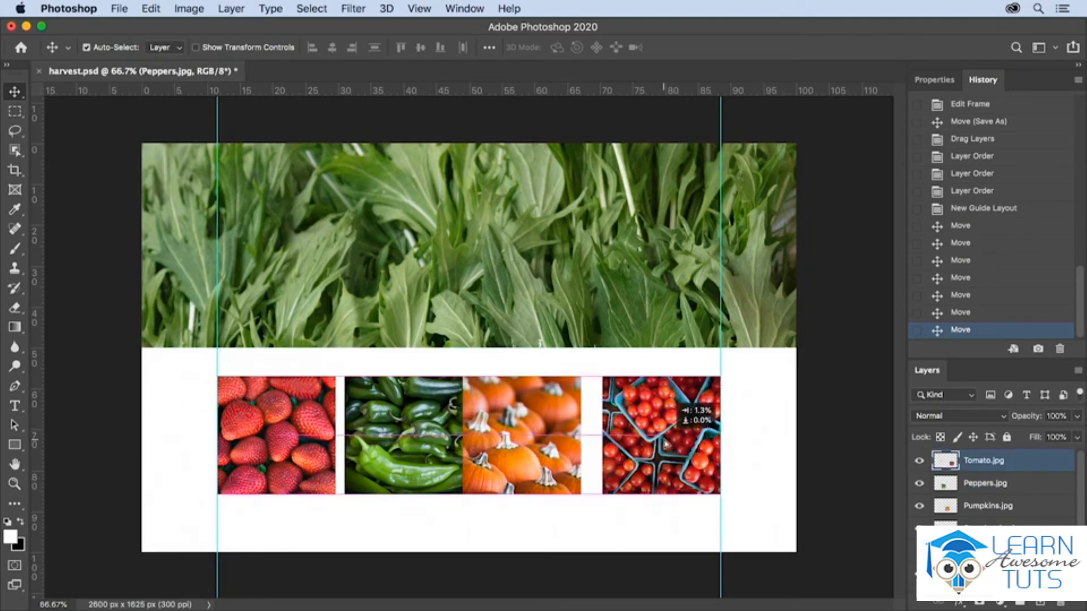
mouse_move(534, 429)
mouse_down()
mouse_move(540, 450)
mouse_move(543, 428)
mouse_up()
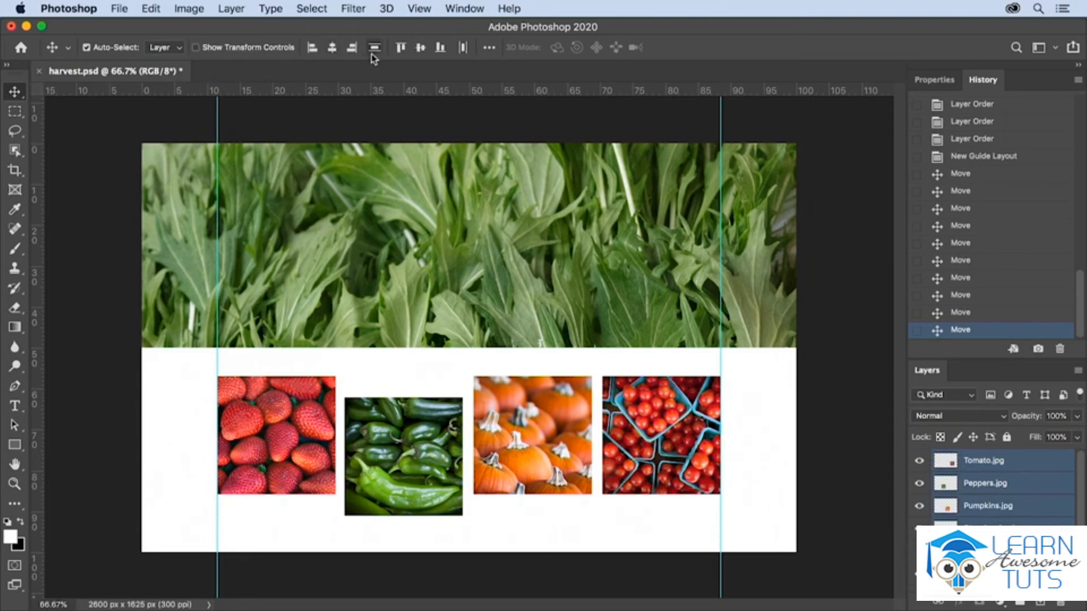
Align the four selected produce layers by their top edges.
click(490, 49)
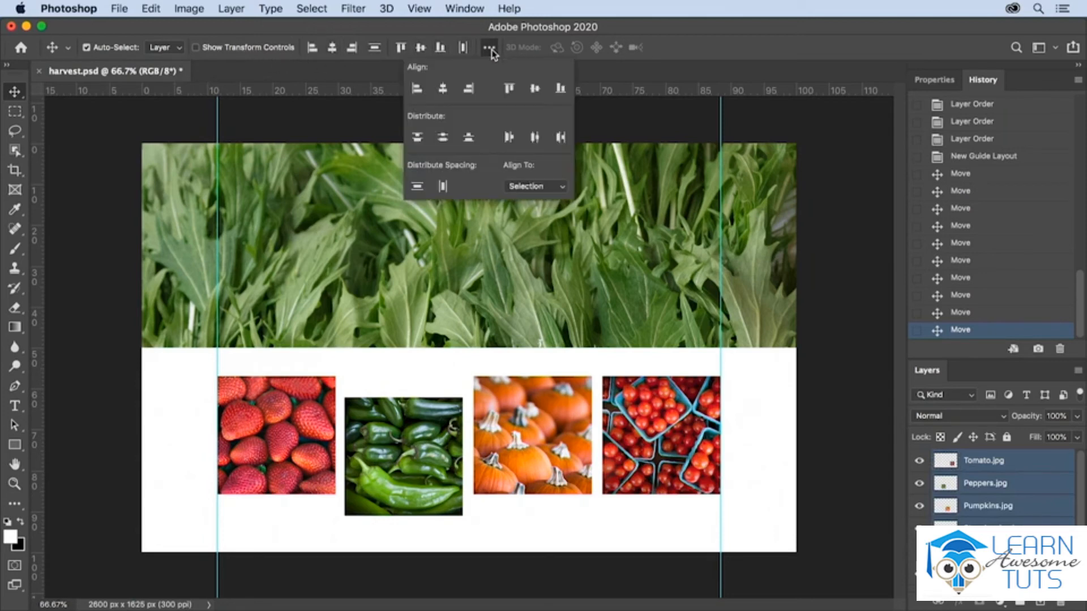
click(490, 49)
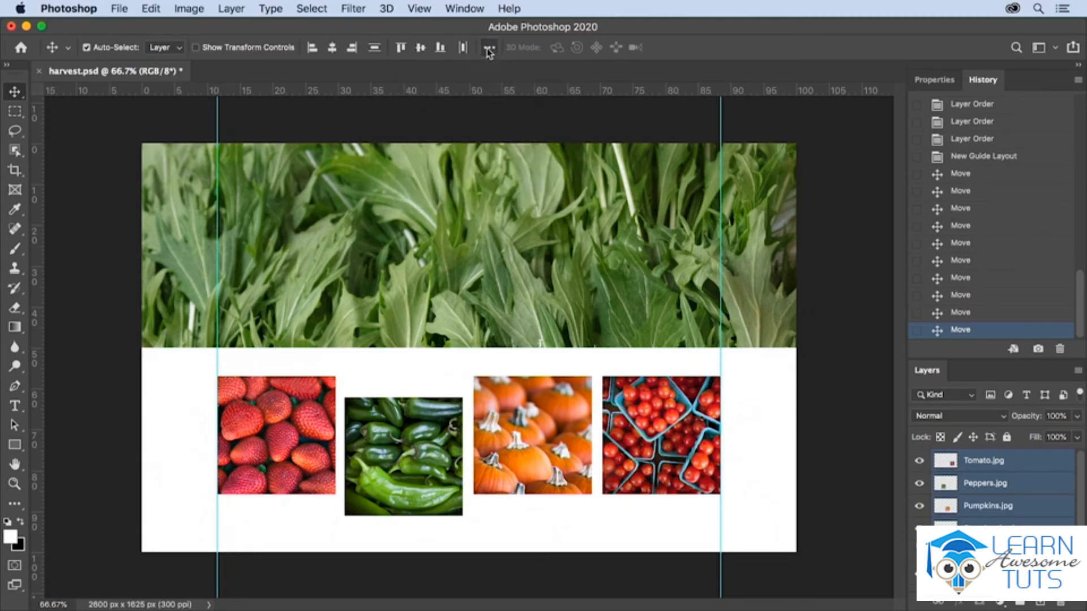
click(400, 48)
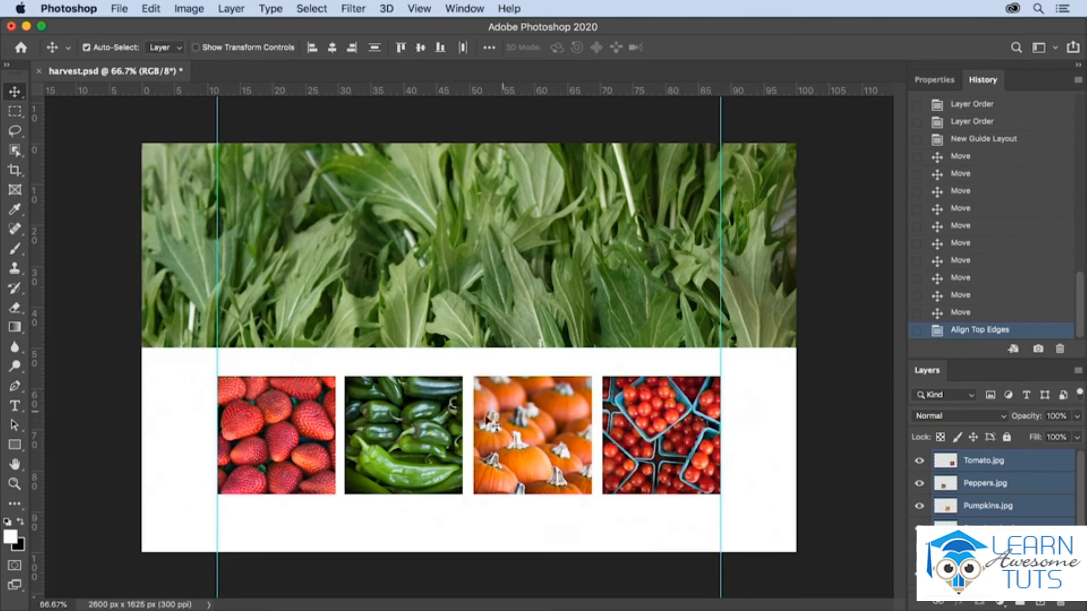
Distribute the four produce layers with even horizontal spacing and also by their horizontal centers.
click(488, 49)
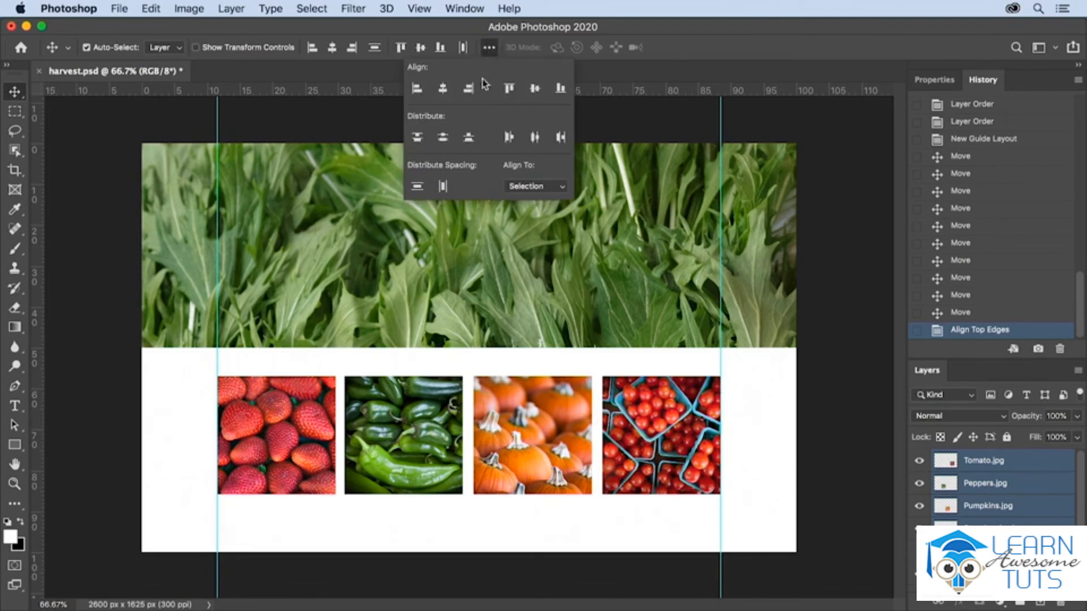
click(443, 188)
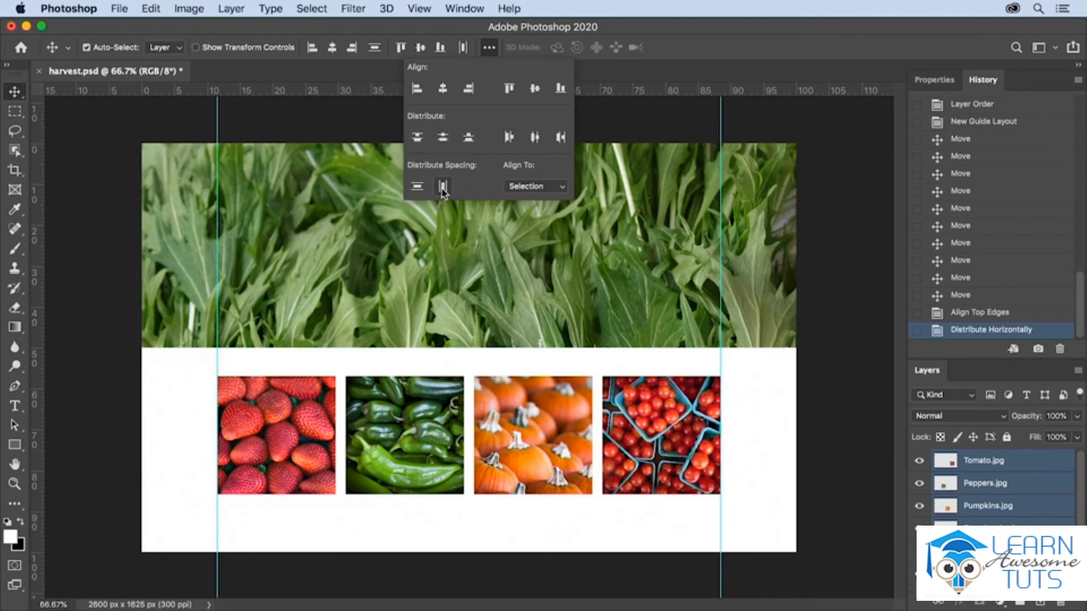
click(534, 138)
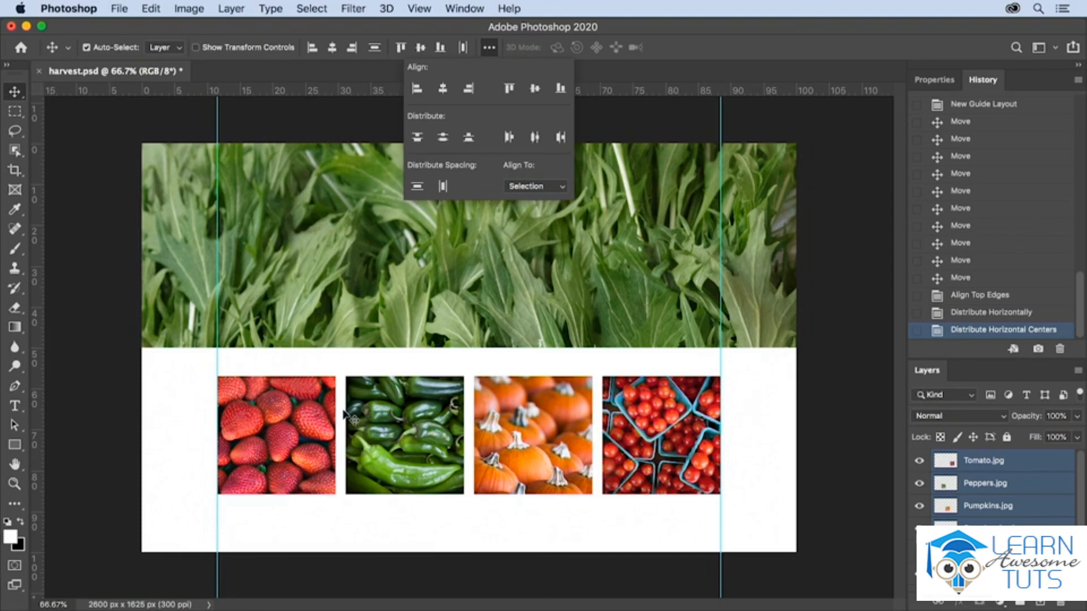
click(382, 152)
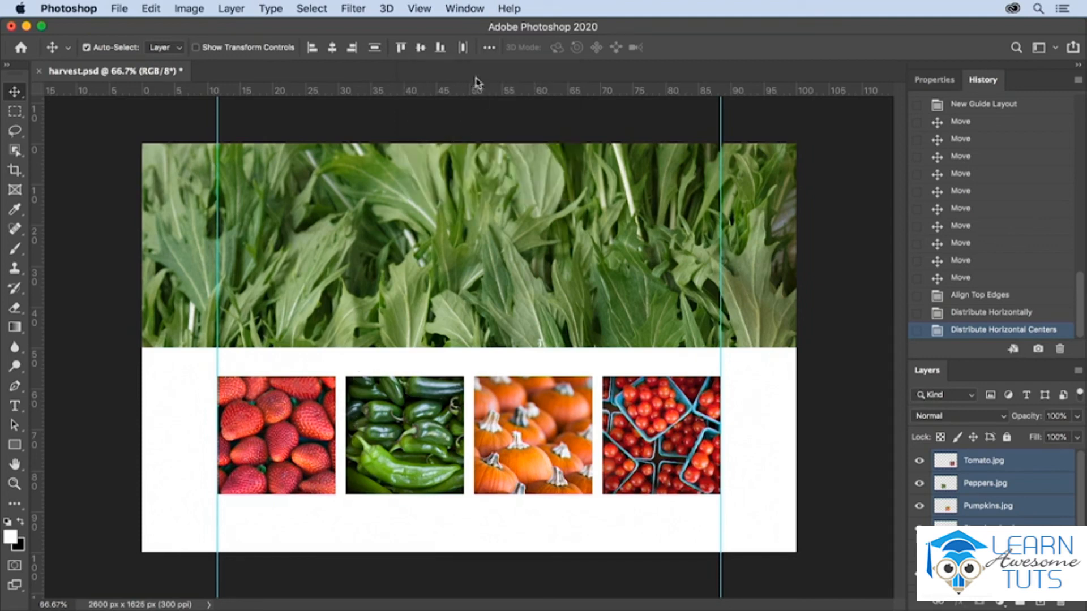
Hide the guides on the canvas.
click(426, 10)
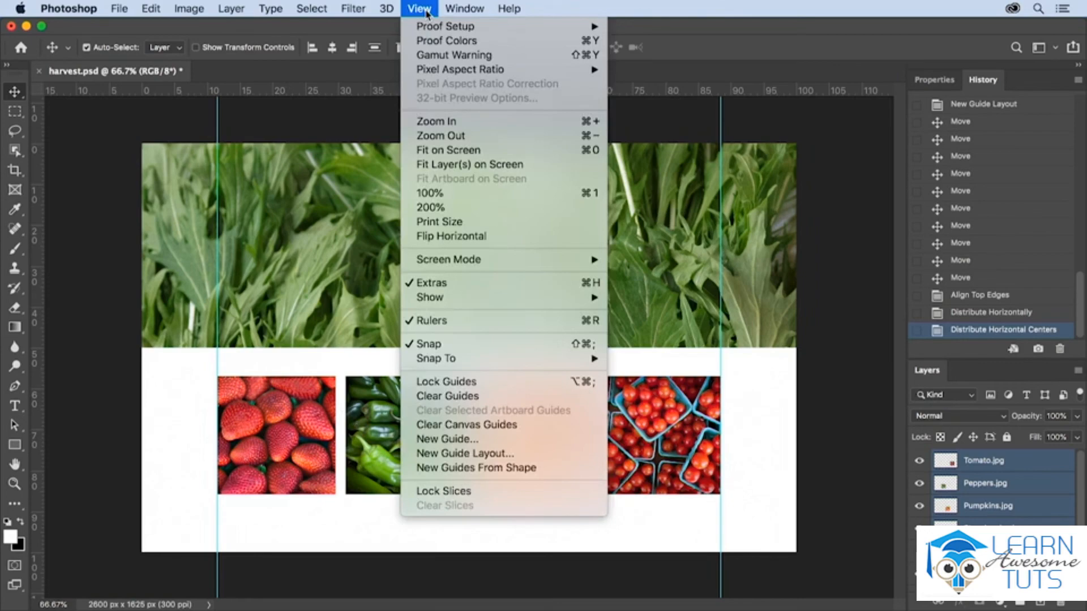
mouse_move(544, 297)
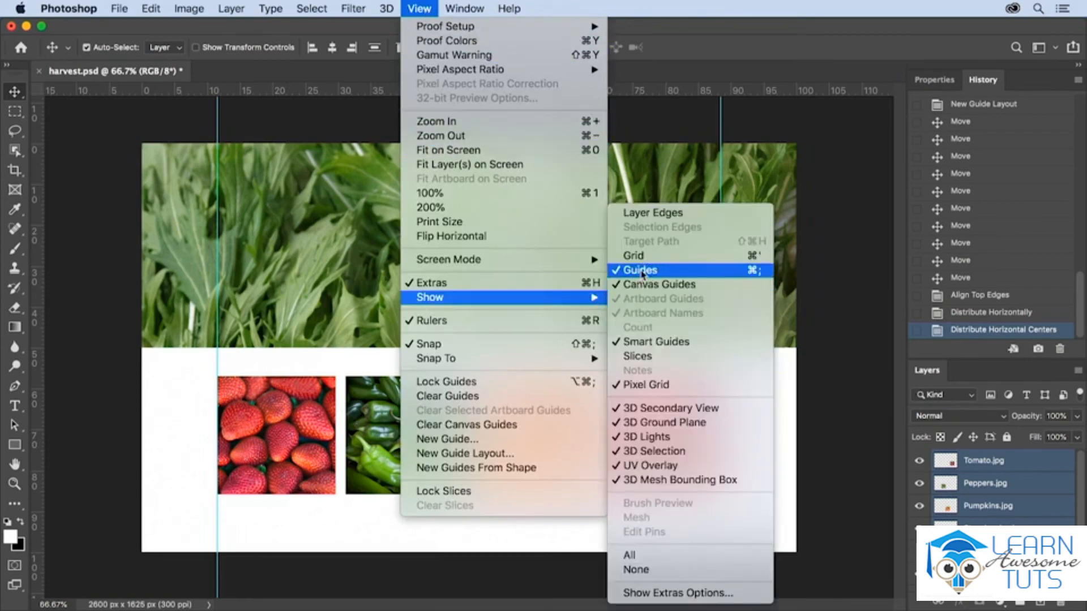
click(642, 271)
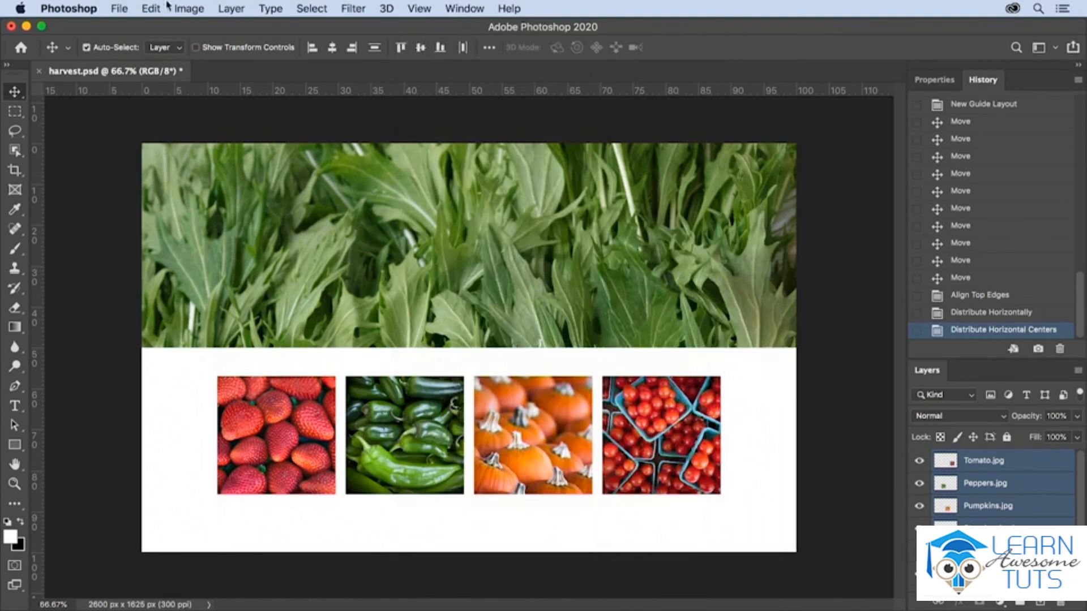
Save the document as a new file on the computer, naming it harvest_01.psd in the 06 Layers folder.
click(119, 8)
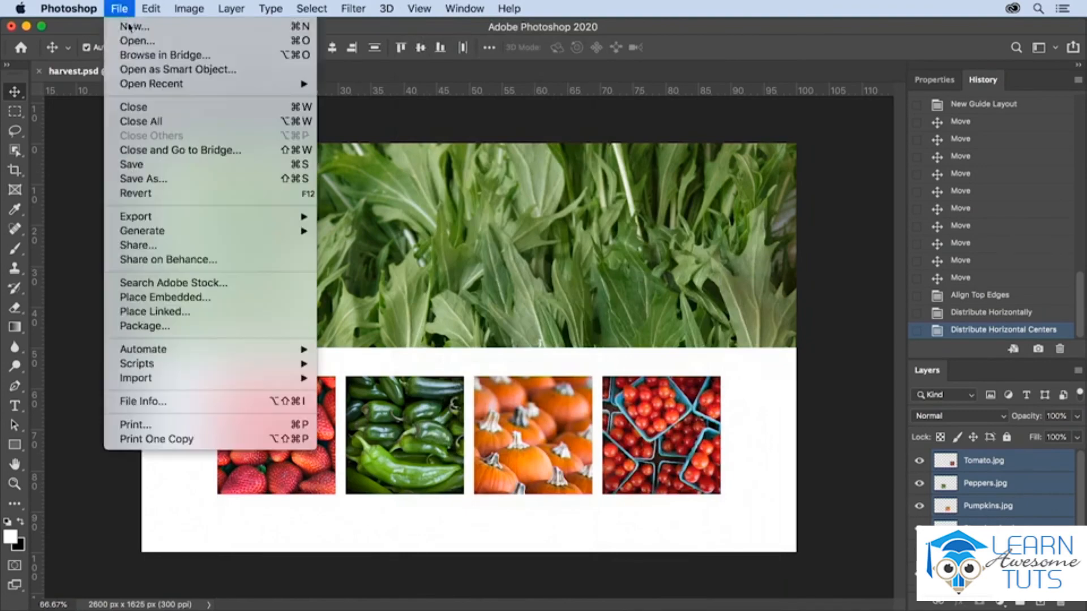
click(167, 179)
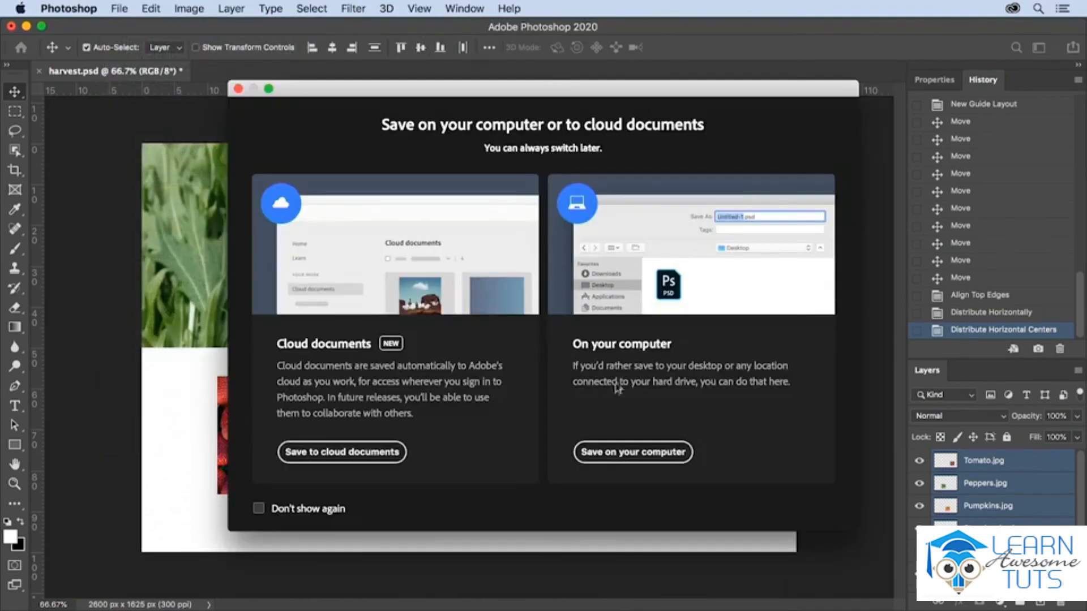
click(631, 451)
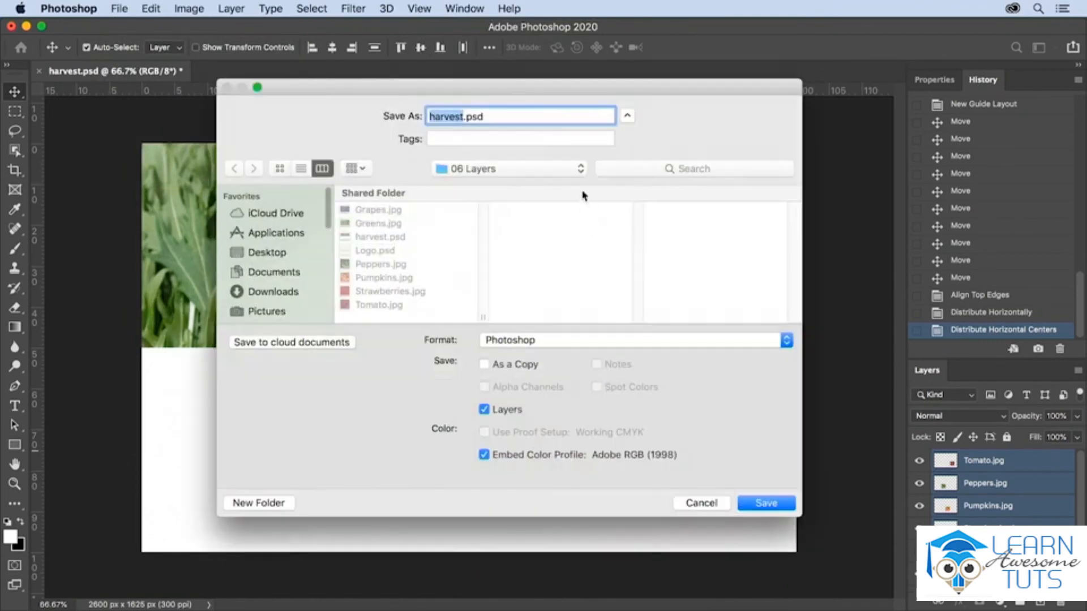
click(462, 118)
text(_01)
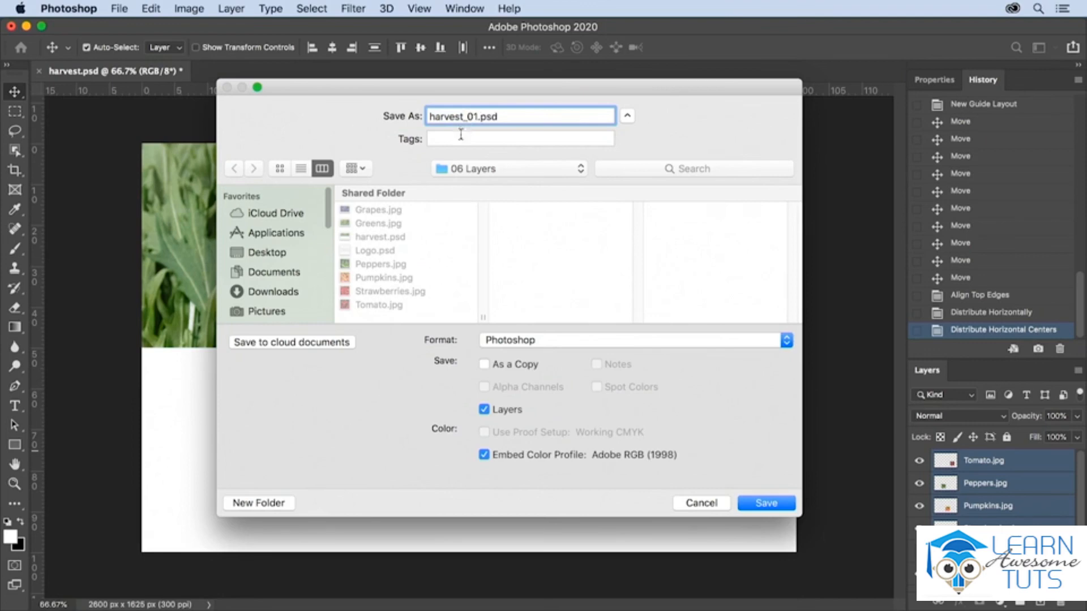